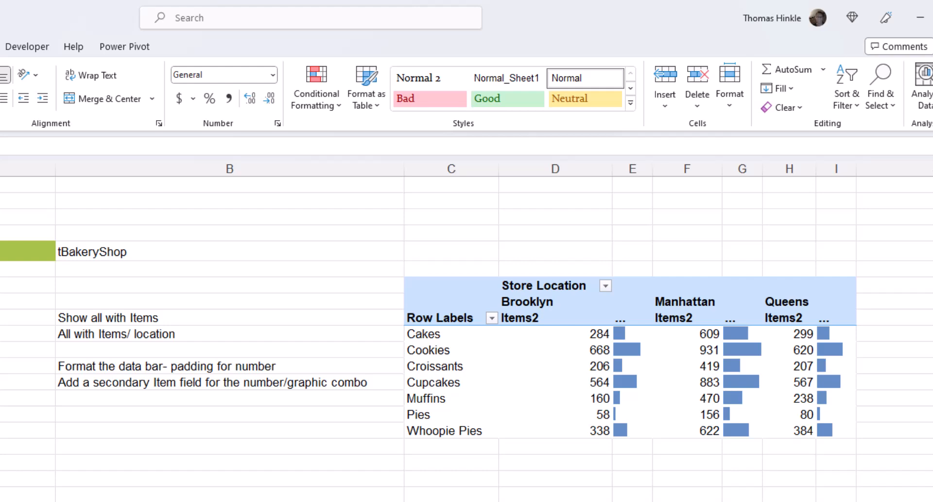
Change the icon set thresholds, setting Yellow to 400 and Red to 200.
scroll(466, 335, right, 8)
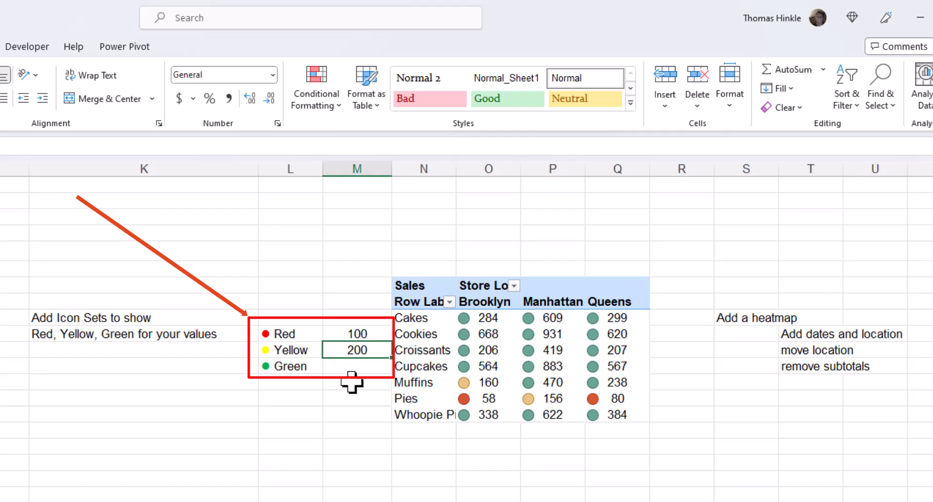
text(40)
key(Return)
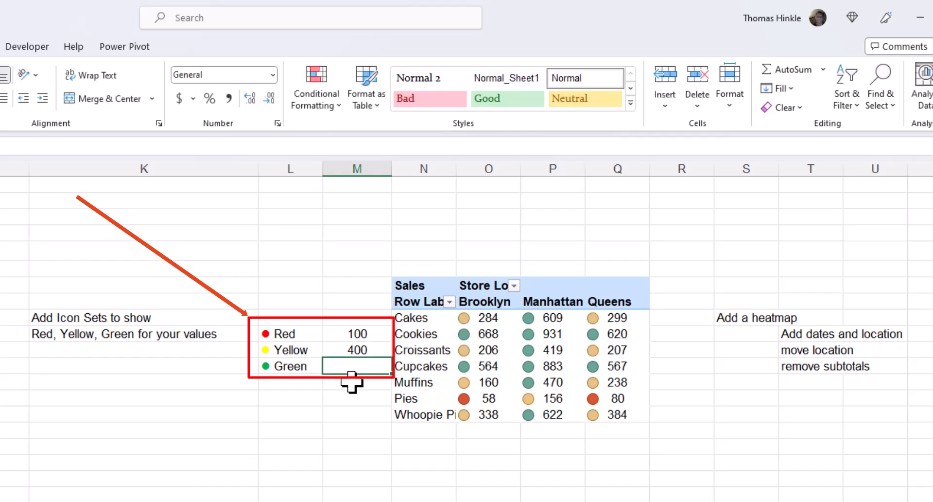
click(363, 333)
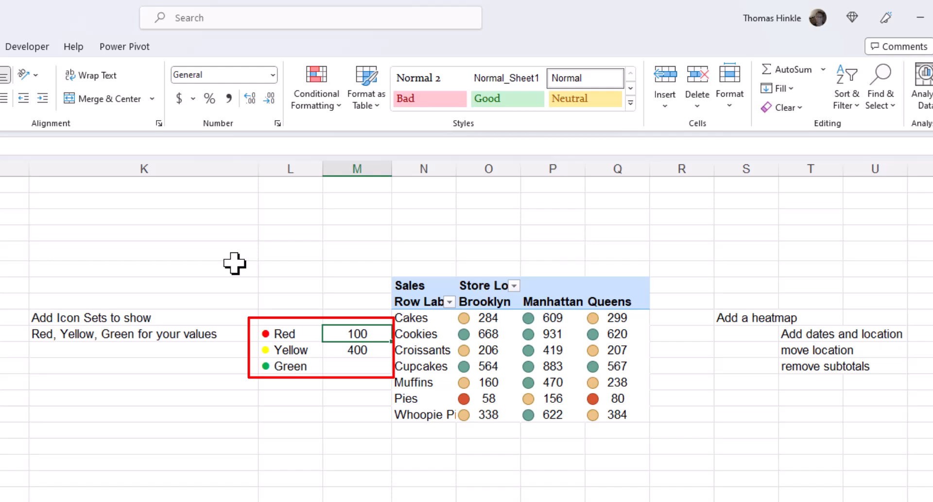
text(200)
key(Return)
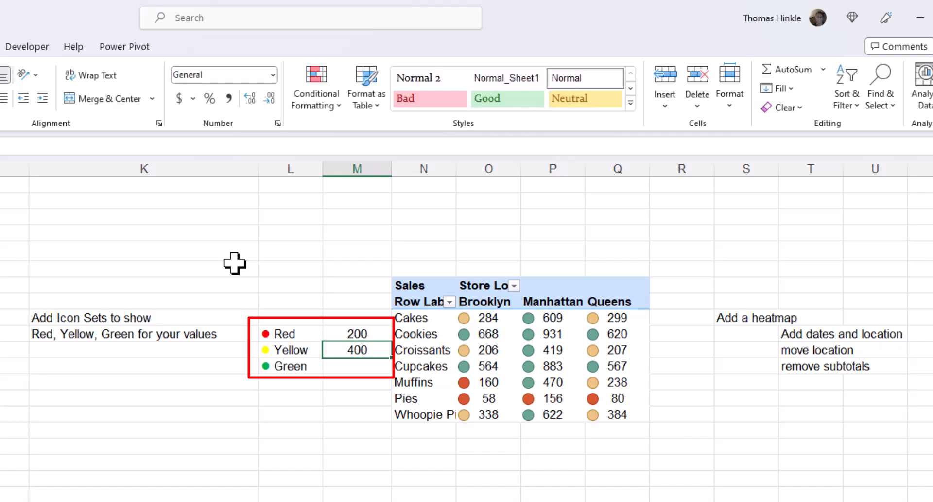
Set the Red threshold back to 100 and the Yellow threshold to 200.
key(Up)
text(10)
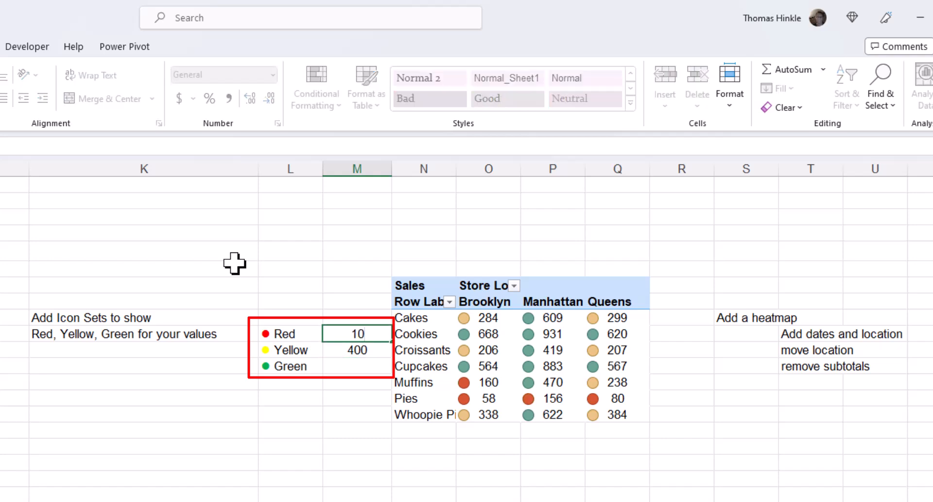
key(Return)
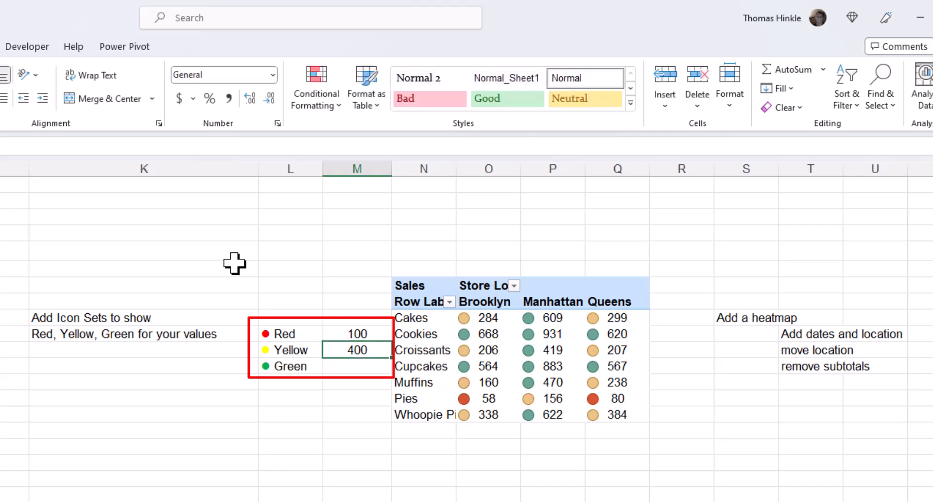
text(200)
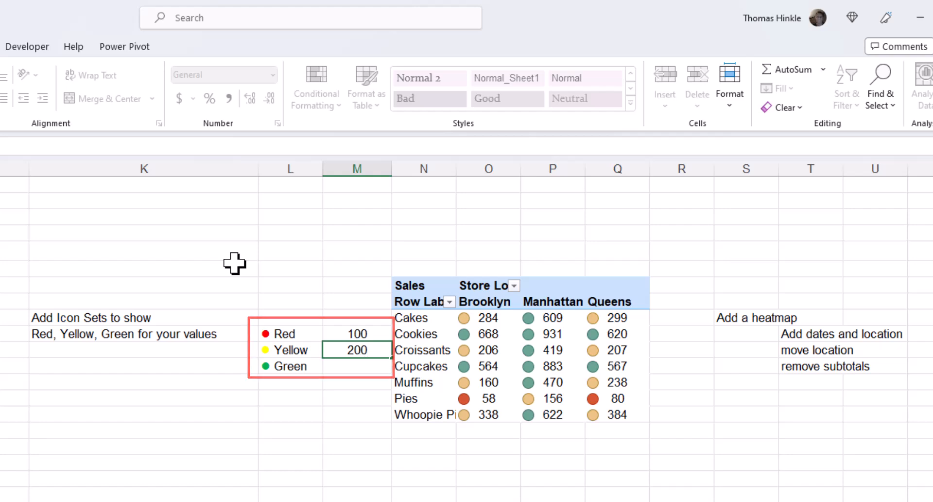
key(Return)
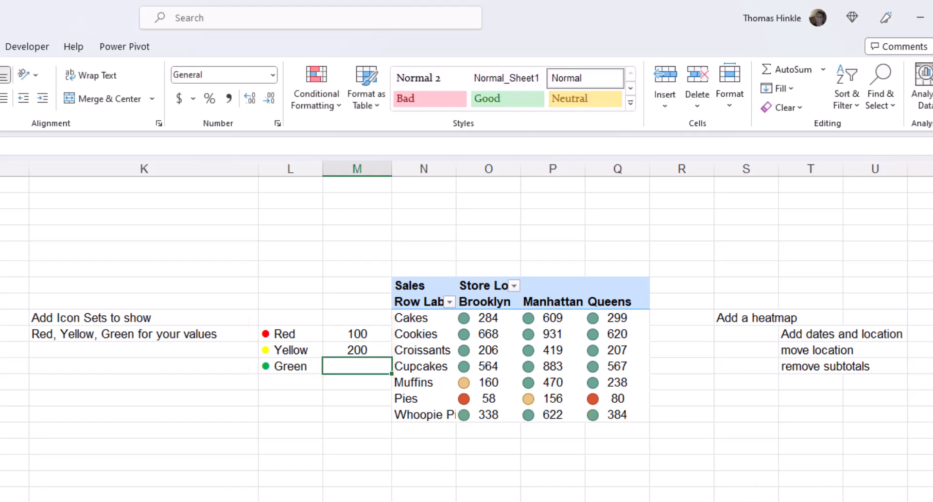
Examine the heatmap pivot table further along the sheet, then return to the sheet's start.
scroll(466, 338, right, 5)
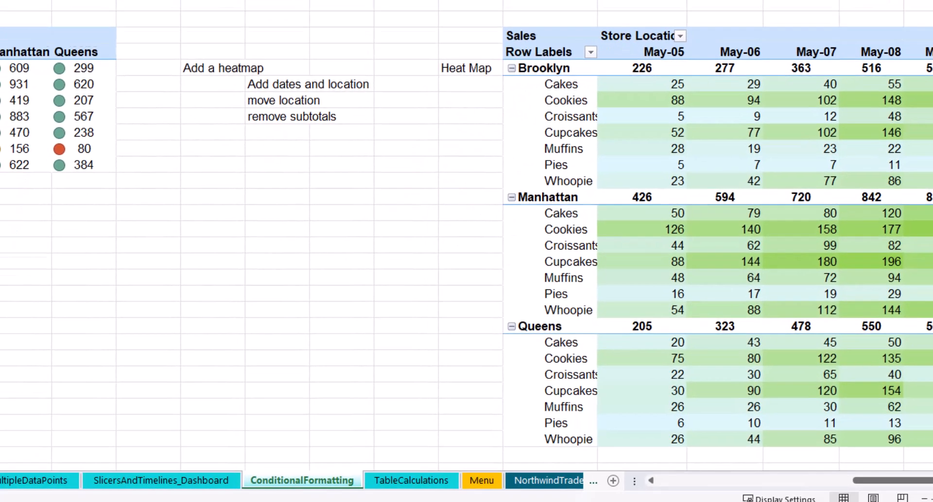
scroll(854, 379, right, 1)
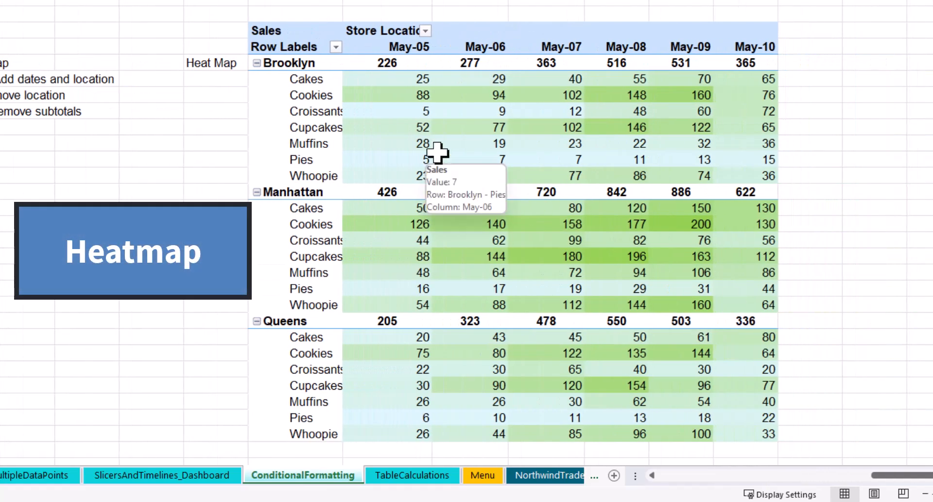
mouse_move(453, 149)
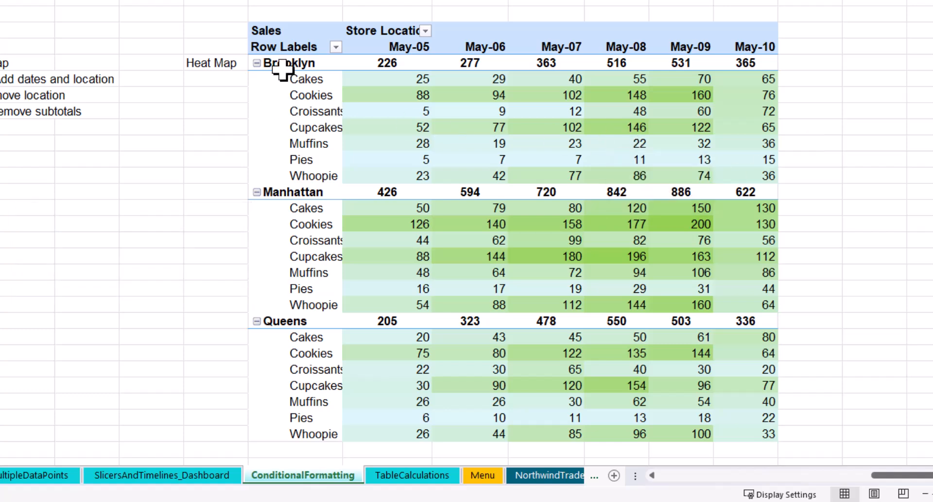
click(744, 473)
click(737, 475)
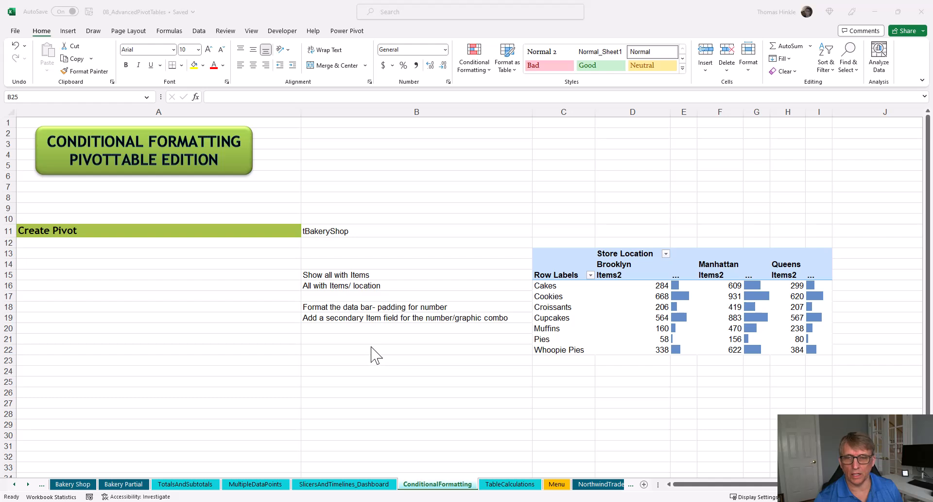
Insert a PivotTable from the tBakeryShop table into cell C25 of the existing worksheet.
scroll(374, 353, down, 2)
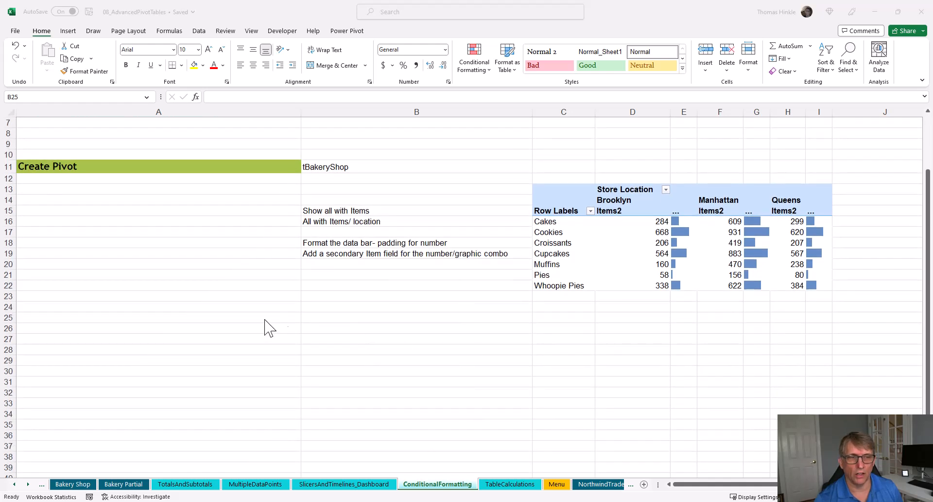
click(555, 320)
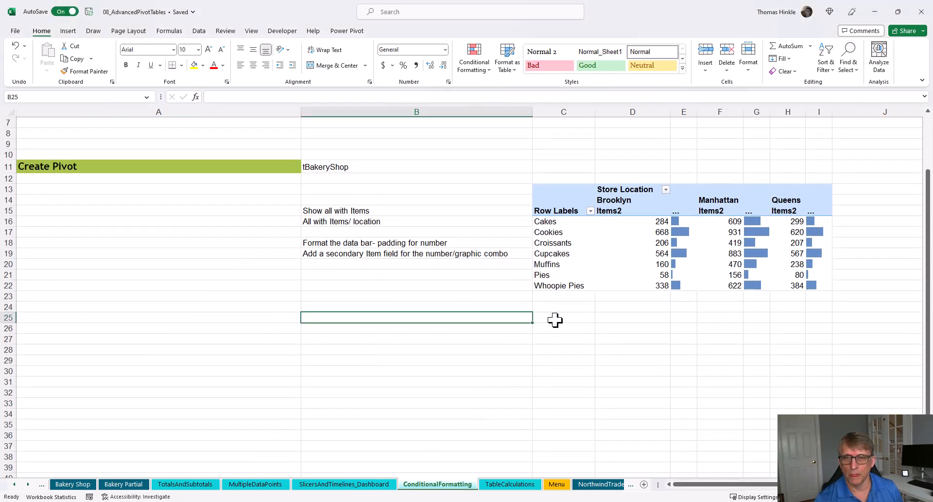
click(555, 319)
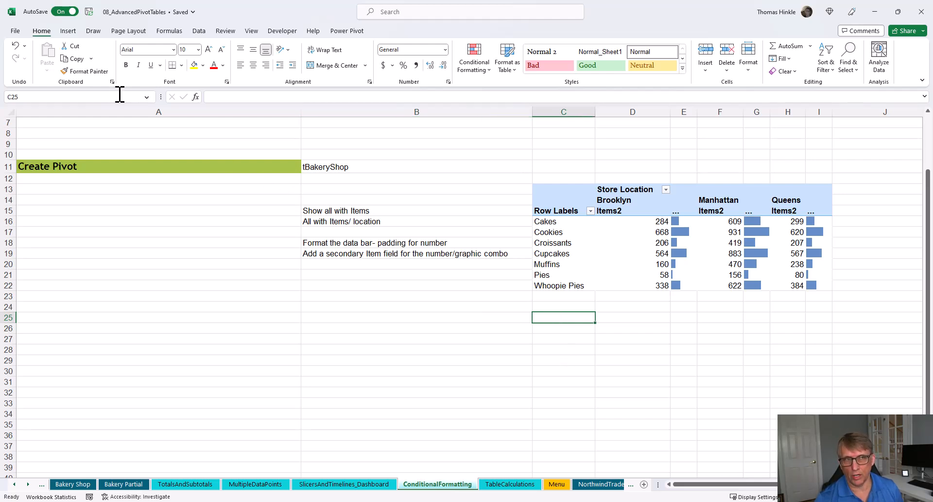
click(68, 31)
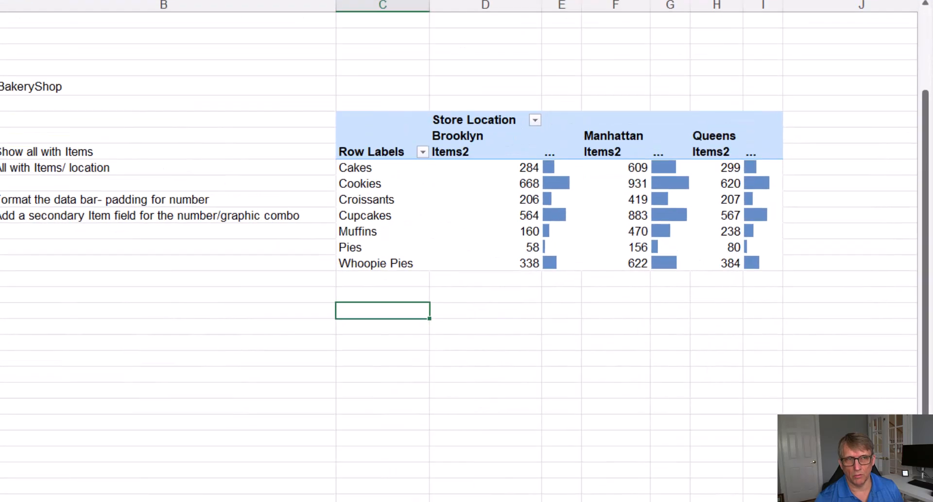
click(17, 53)
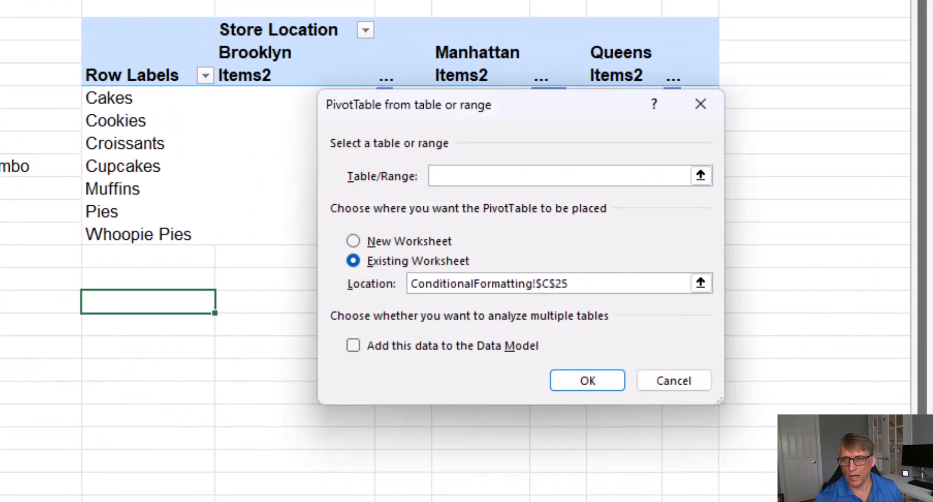
text(tBakery)
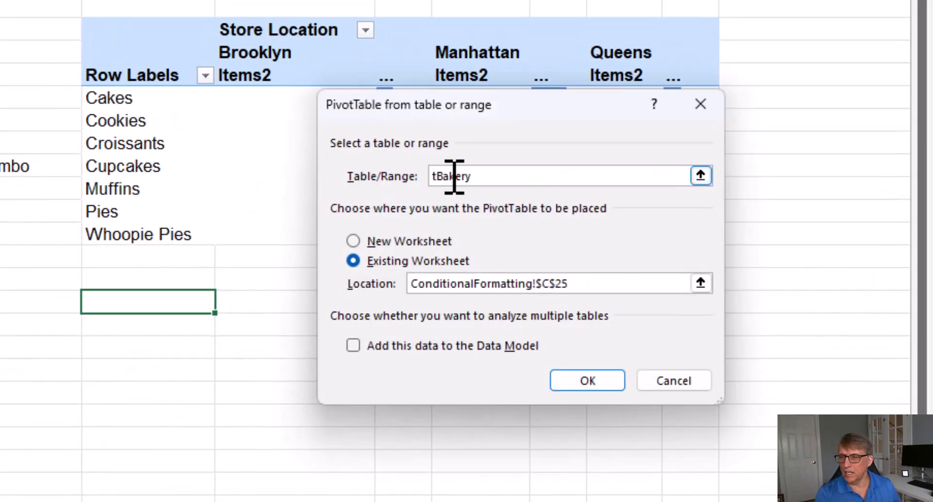
text(Shop)
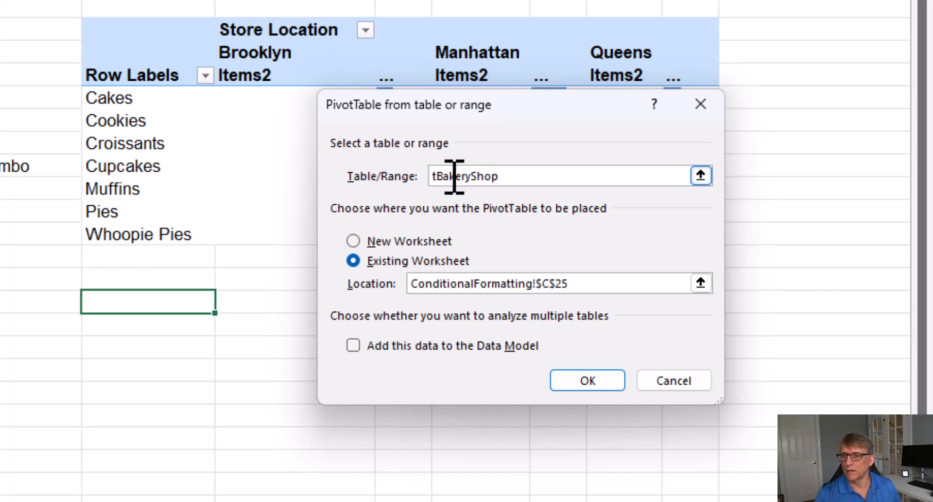
click(598, 389)
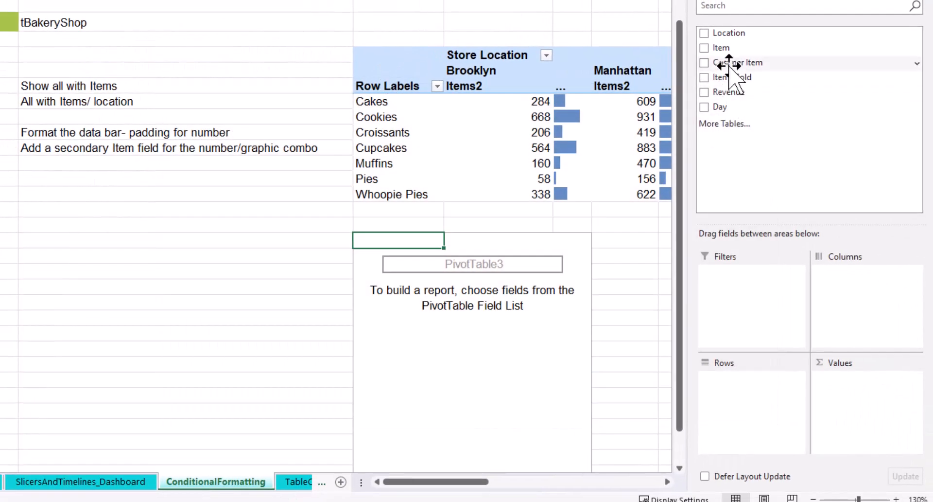
Add Item to Rows, Location to Columns and Items Sold to Values in the new PivotTable.
drag(722, 48, 766, 389)
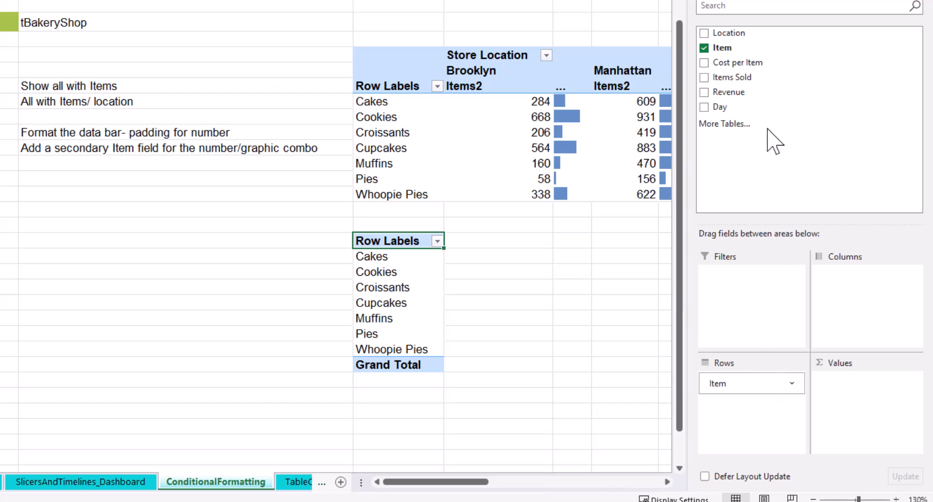
drag(726, 31, 859, 313)
drag(733, 77, 854, 395)
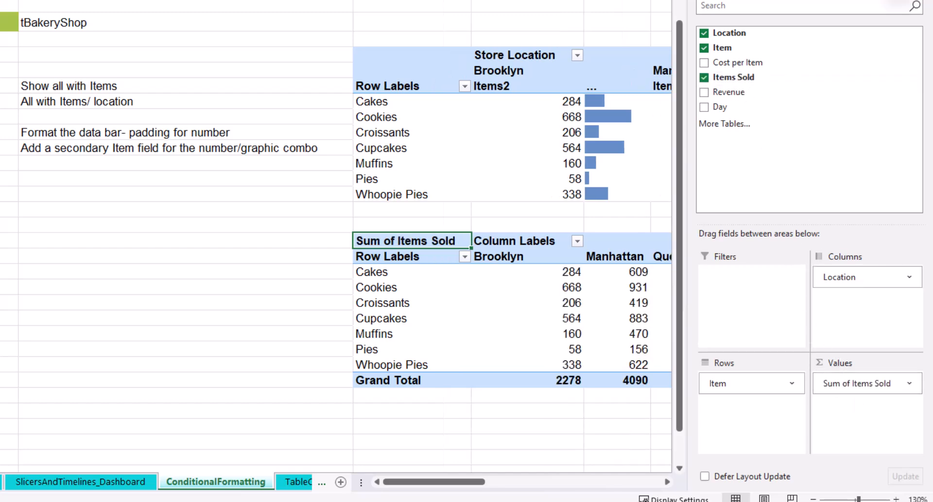
click(905, 0)
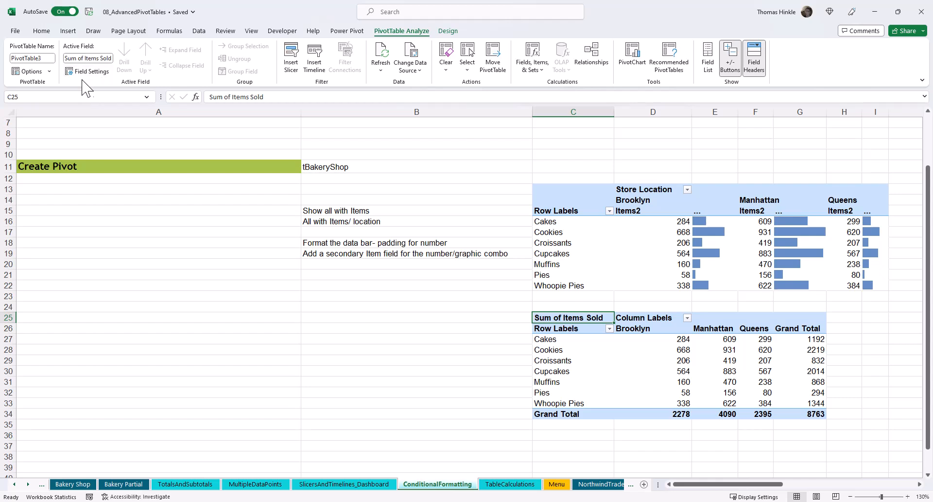
Turn off grand totals for rows and columns in the new PivotTable.
click(447, 32)
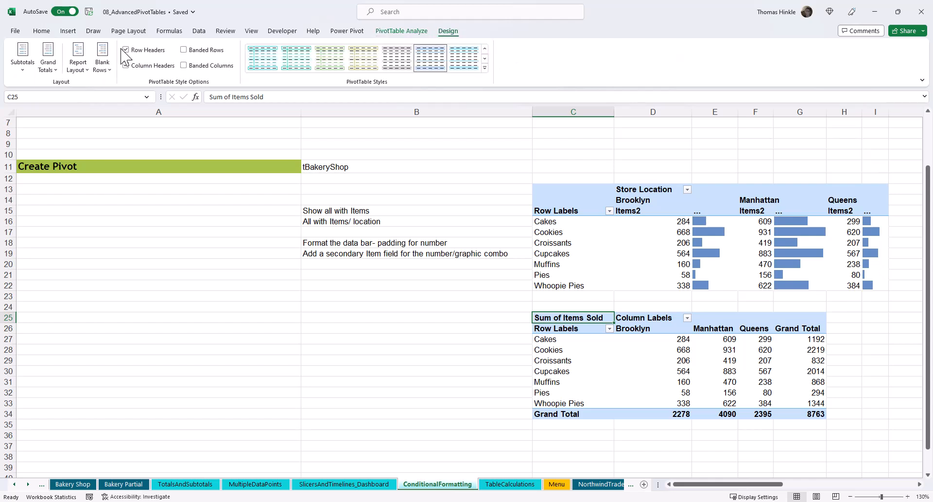
click(40, 71)
click(70, 92)
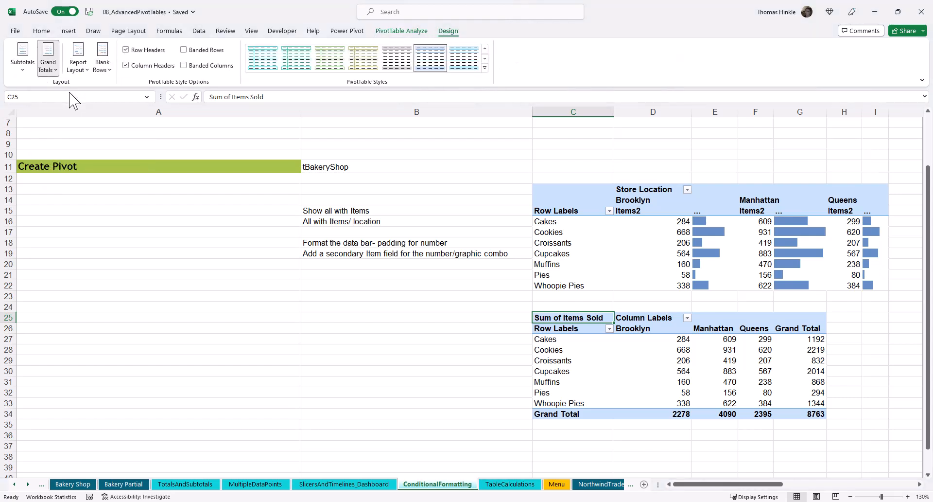
Apply blue solid-fill data bars to all Sum of Items Sold values for Item and Location.
click(680, 370)
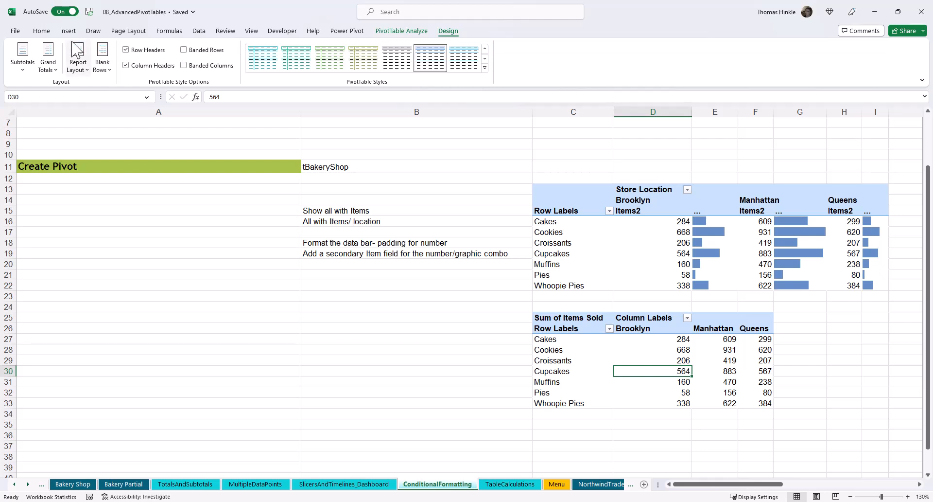
click(40, 31)
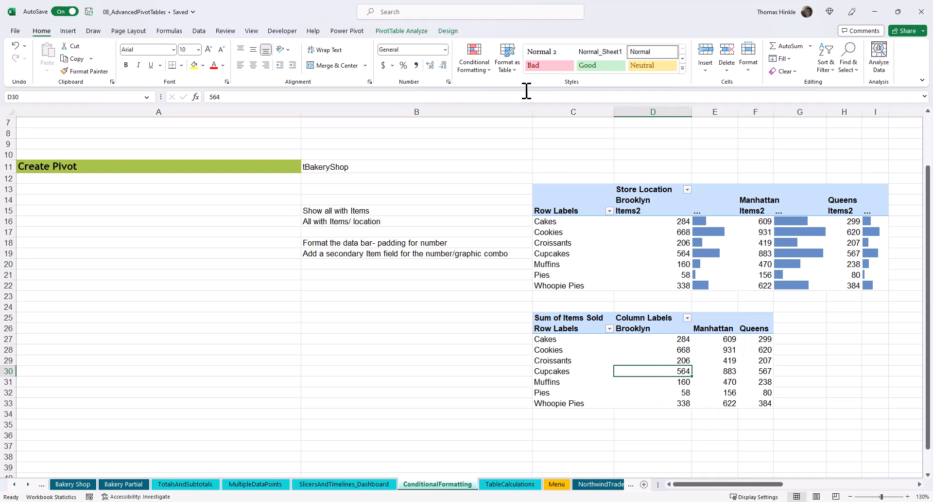
click(480, 70)
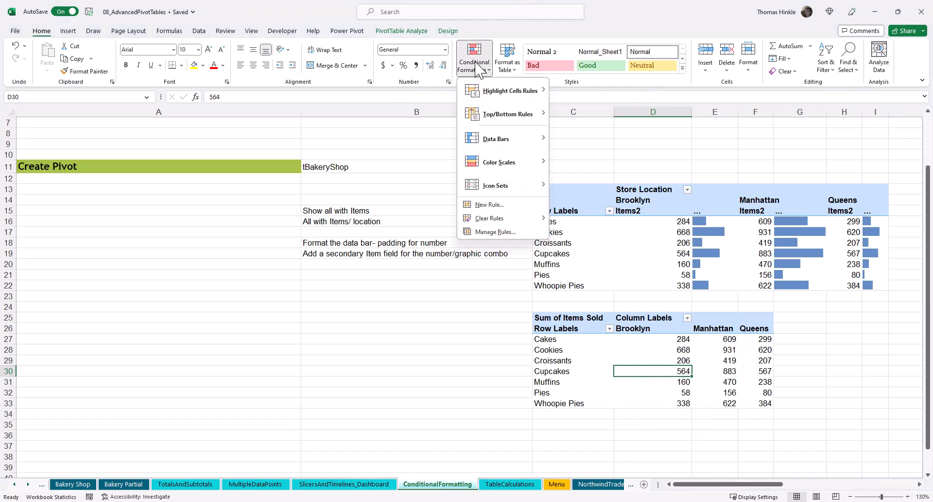
mouse_move(506, 140)
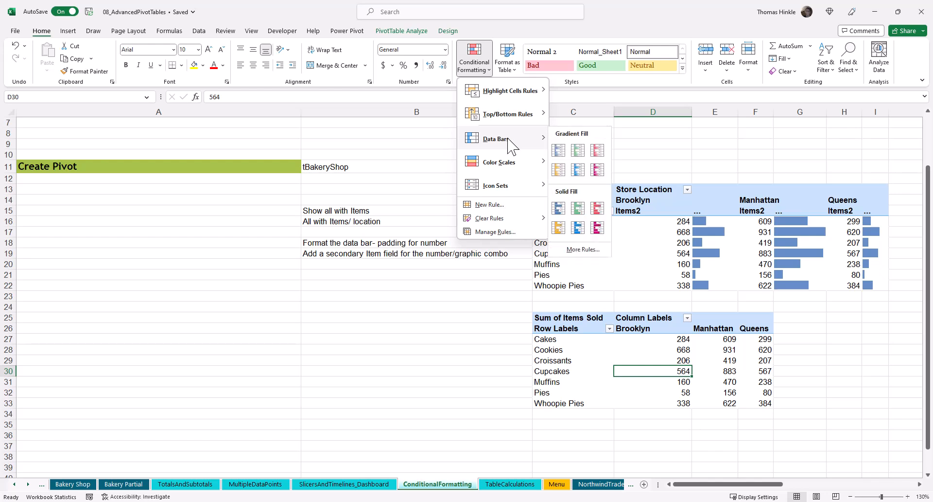
click(560, 208)
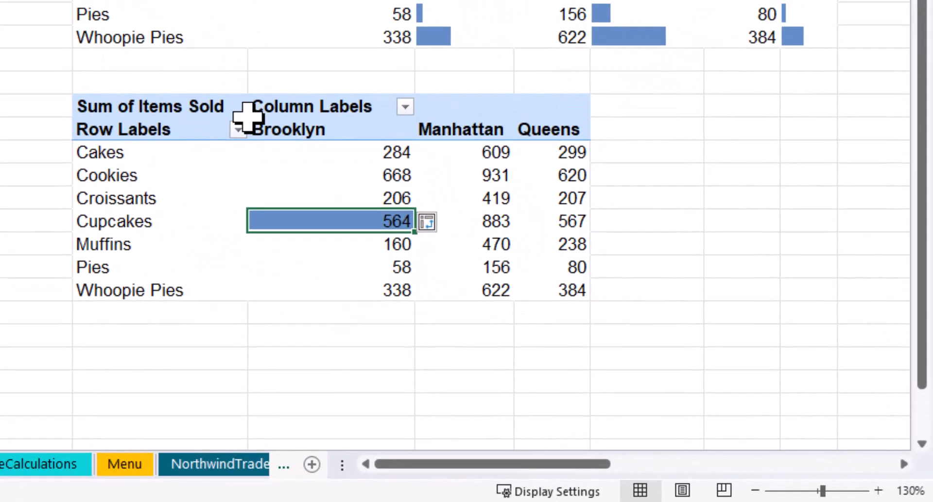
click(429, 221)
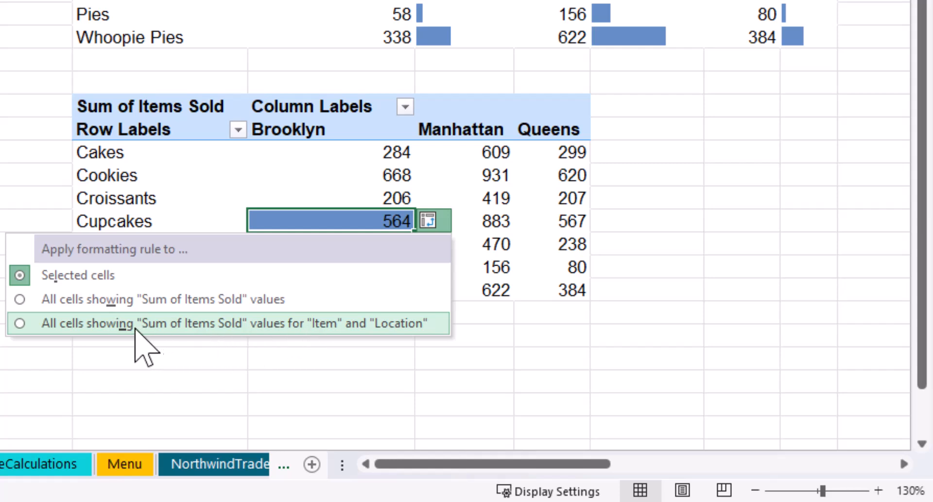
click(106, 325)
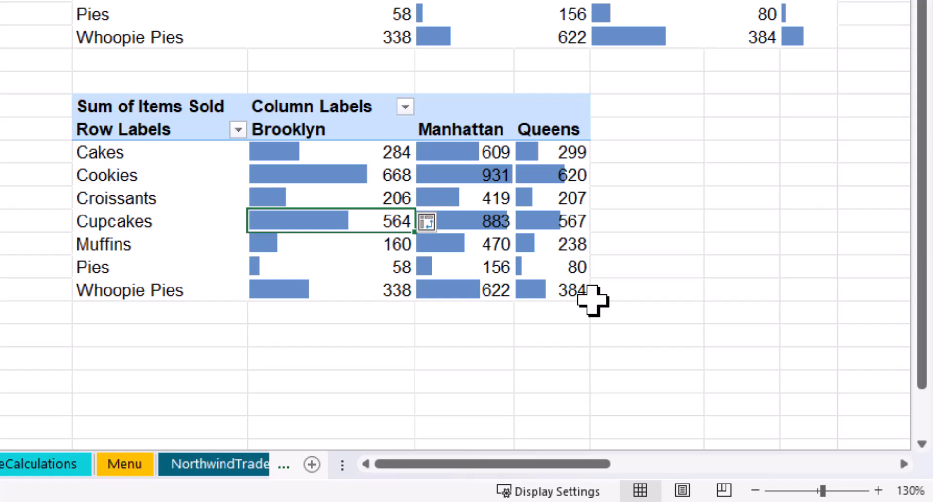
mouse_move(553, 189)
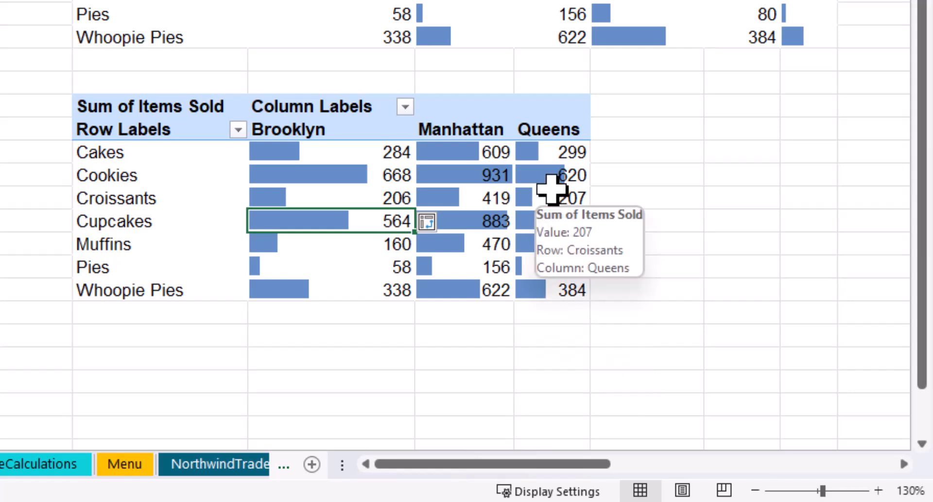
click(677, 250)
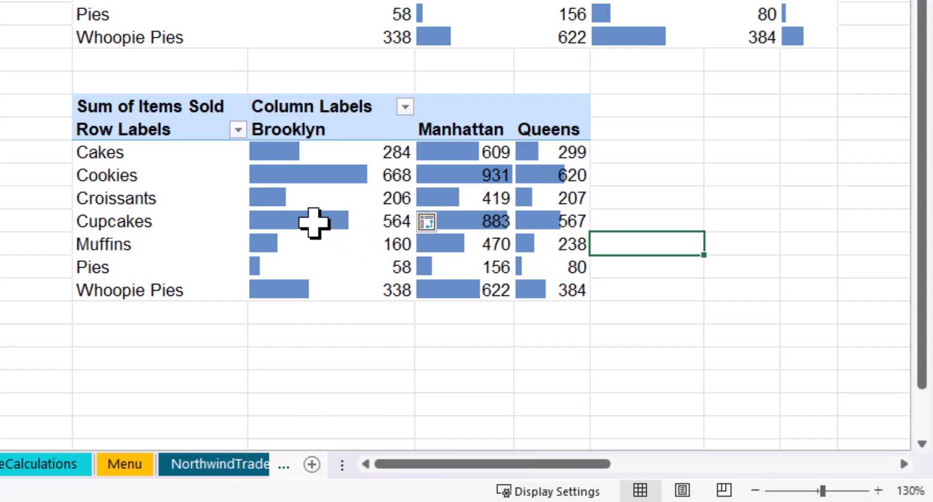
mouse_move(311, 221)
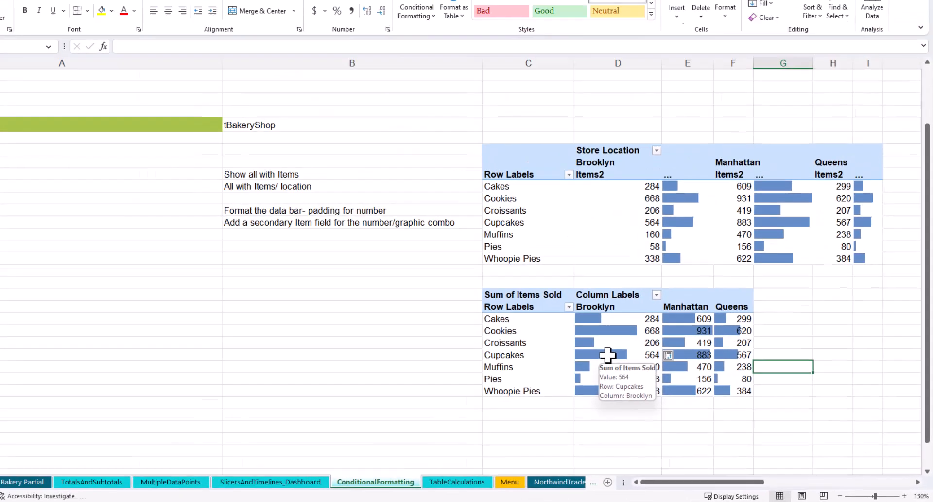
Edit the pivot's data bar rule so its maximum is a Number of 1200, and apply it.
click(311, 221)
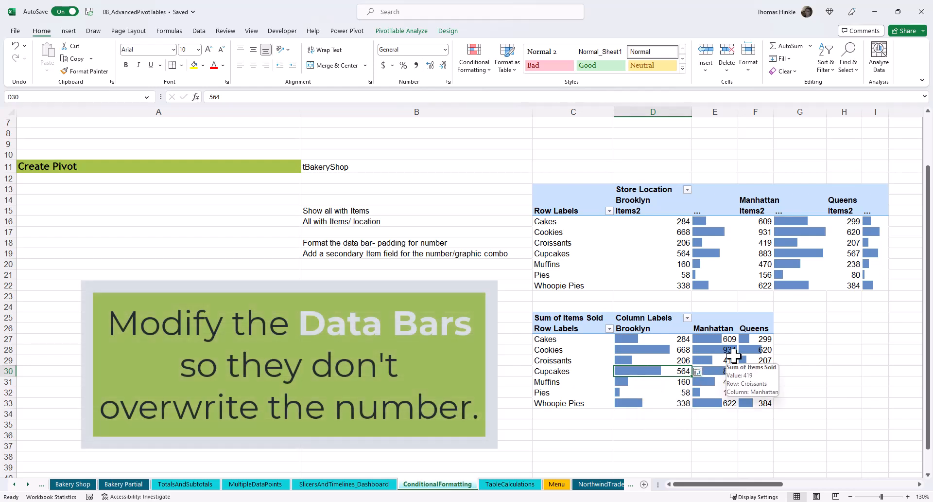
click(468, 66)
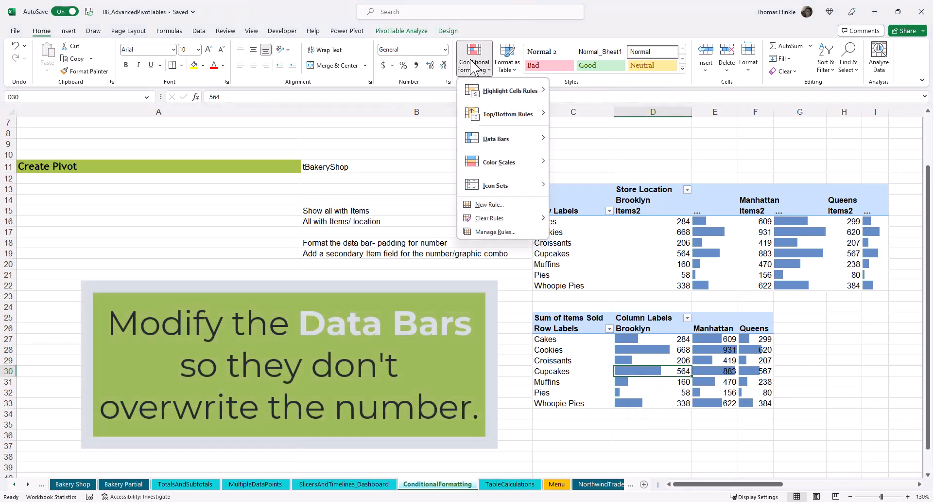
click(494, 232)
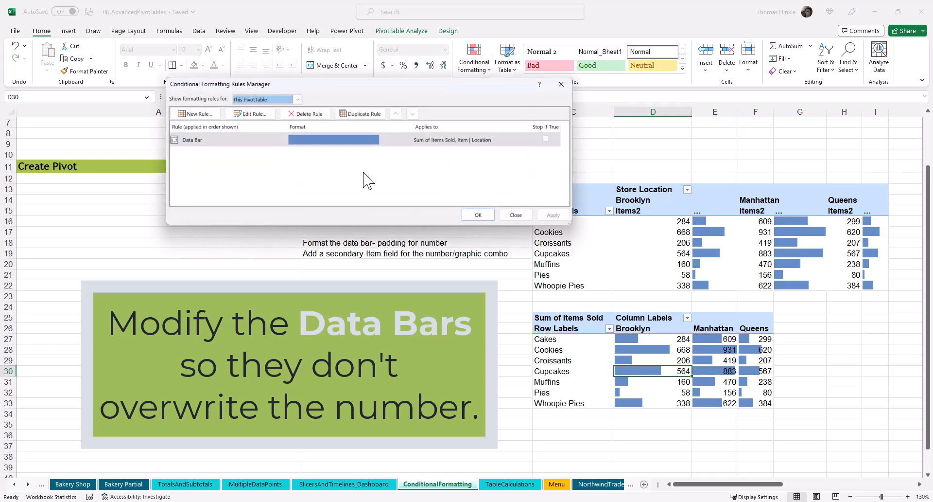
drag(356, 87, 535, 157)
click(424, 185)
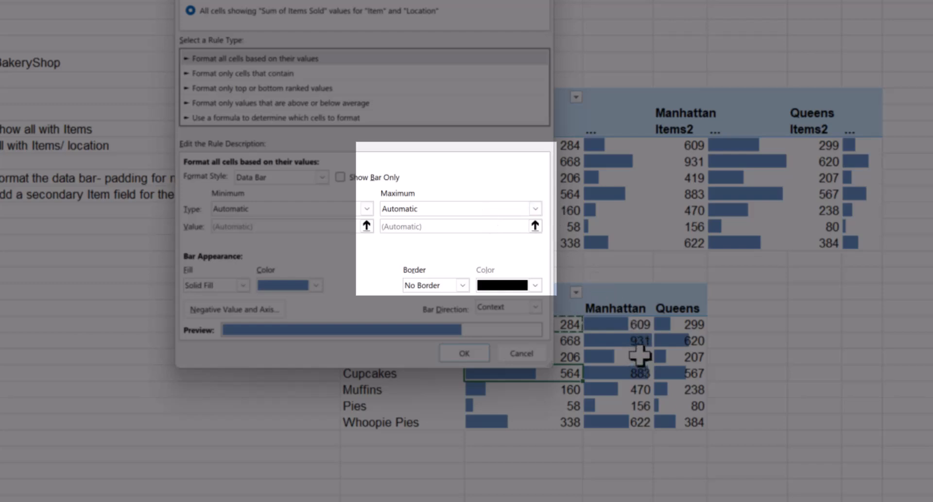
click(536, 209)
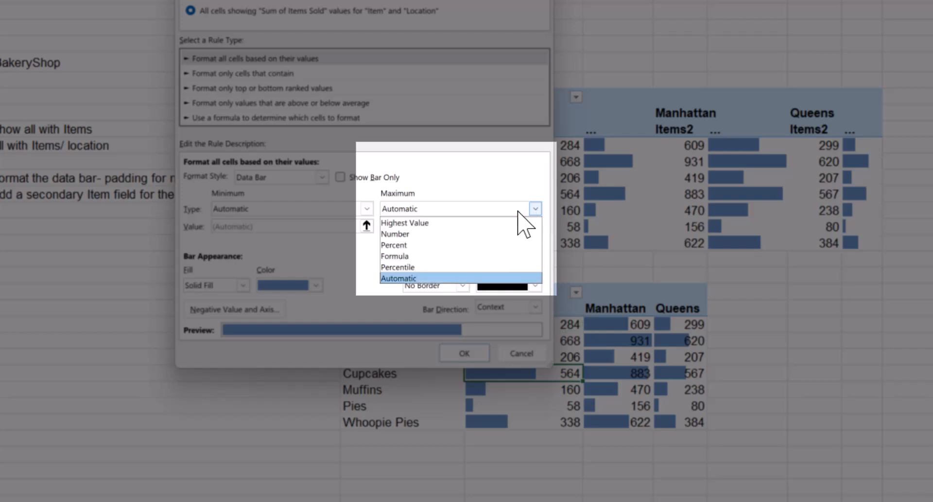
click(435, 234)
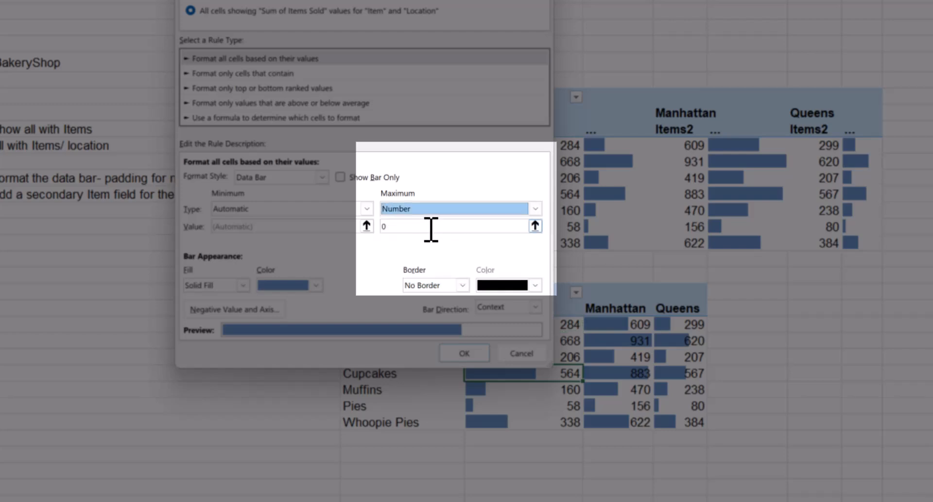
click(431, 229)
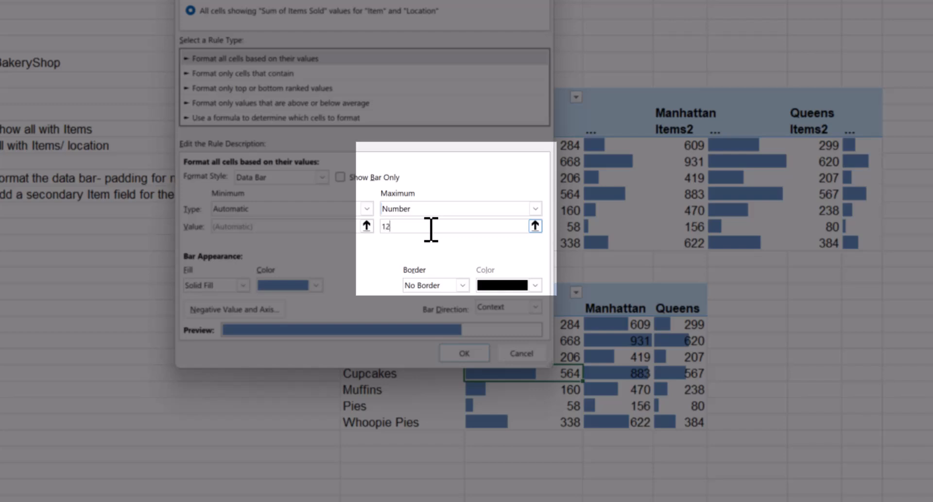
key(Return)
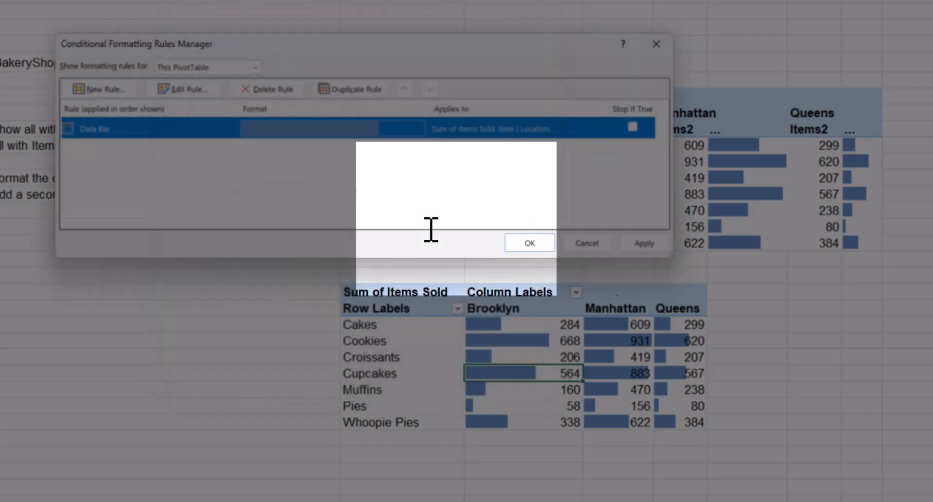
click(645, 243)
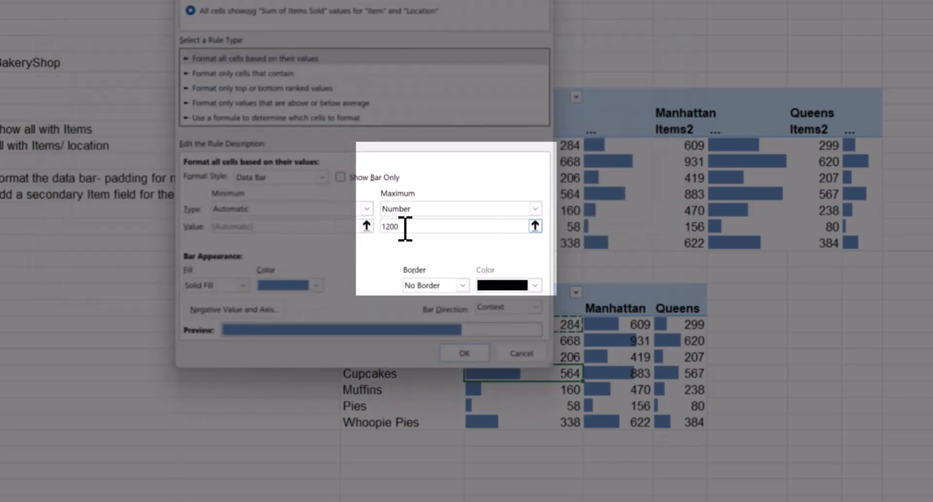
Change the data bar maximum to 1500 and confirm the rule.
drag(405, 227, 341, 227)
click(468, 354)
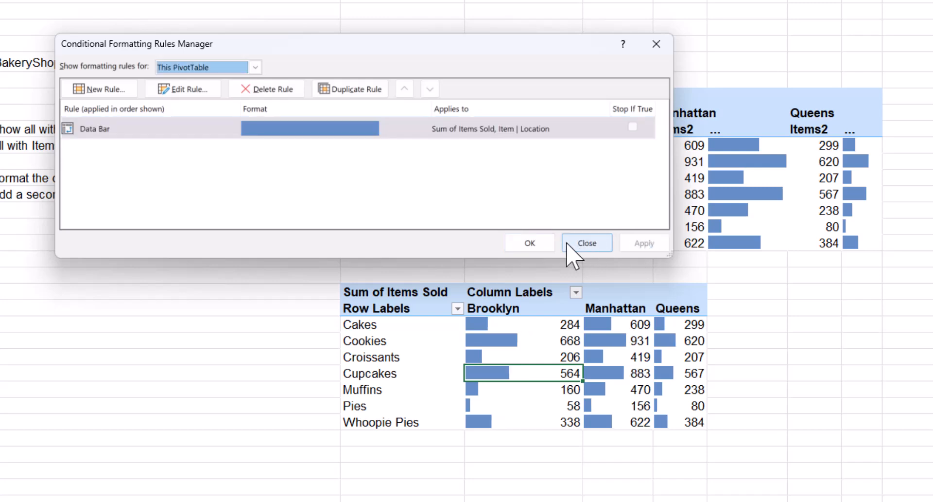
click(530, 243)
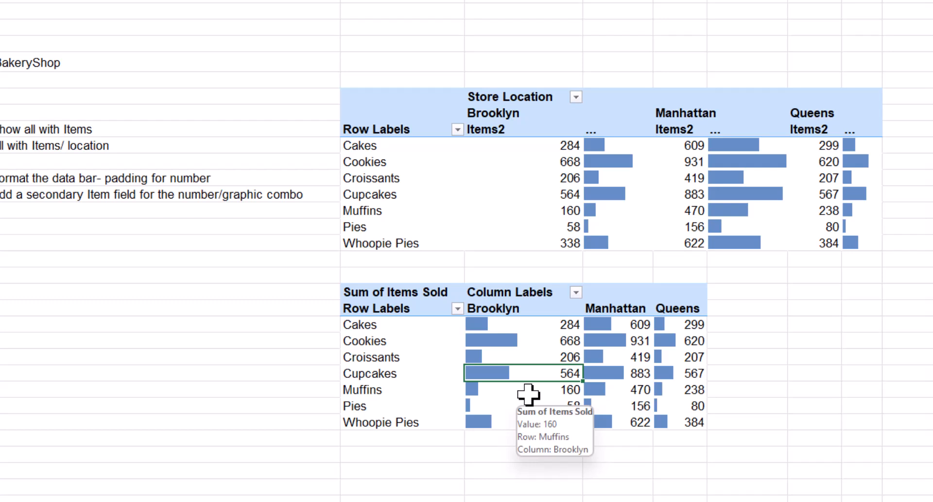
Add a second Items Sold field to Values in the lower PivotTable and move it above the first.
click(513, 341)
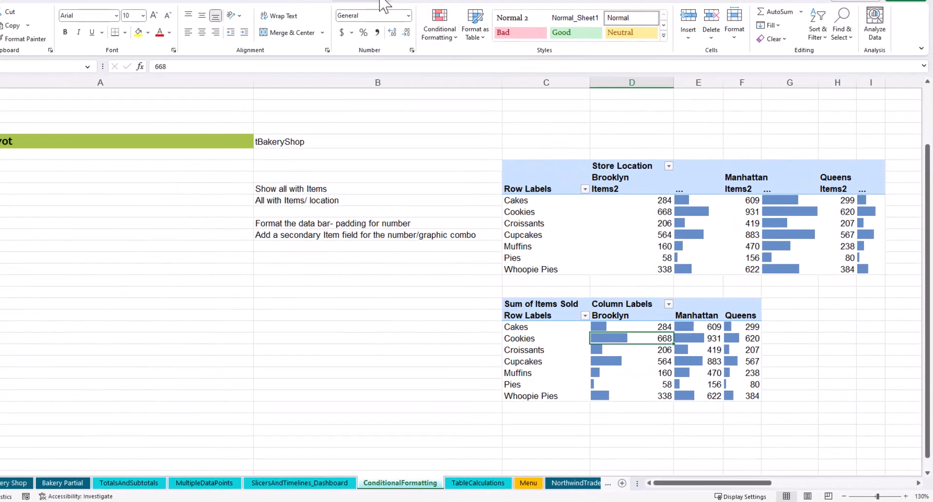
click(384, 4)
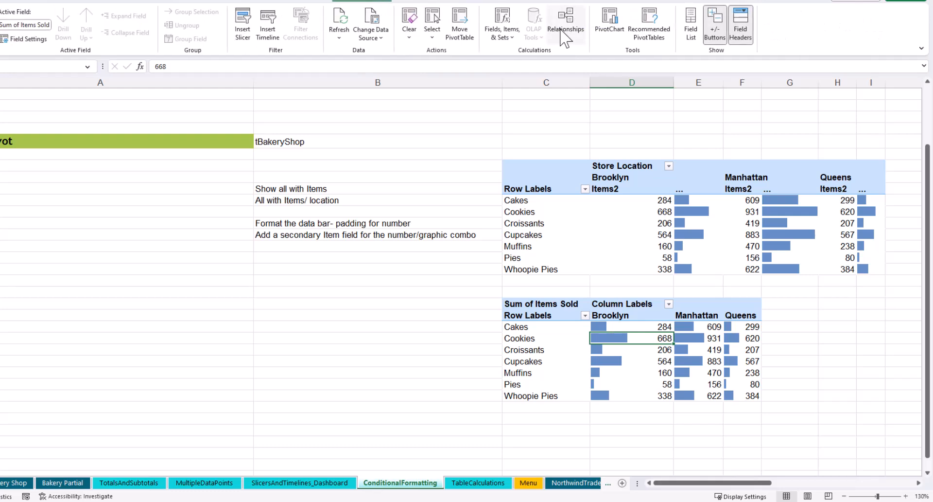
click(690, 24)
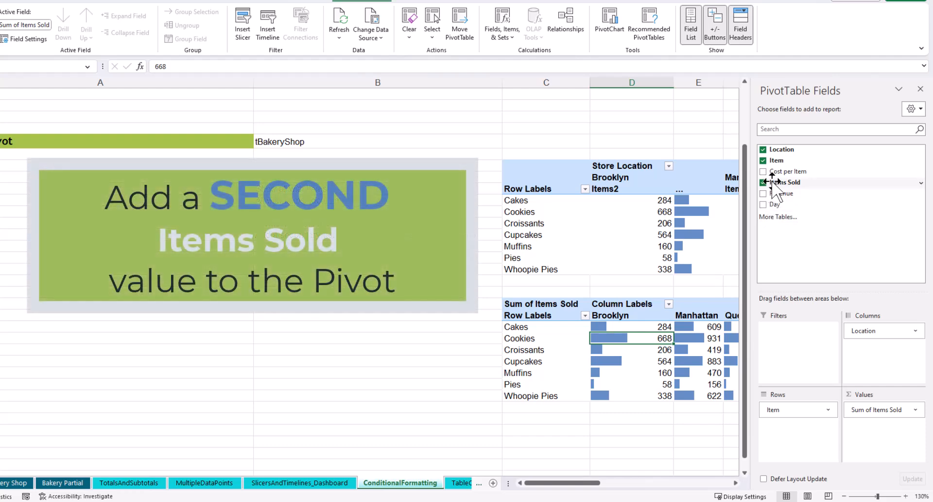
drag(774, 183, 860, 430)
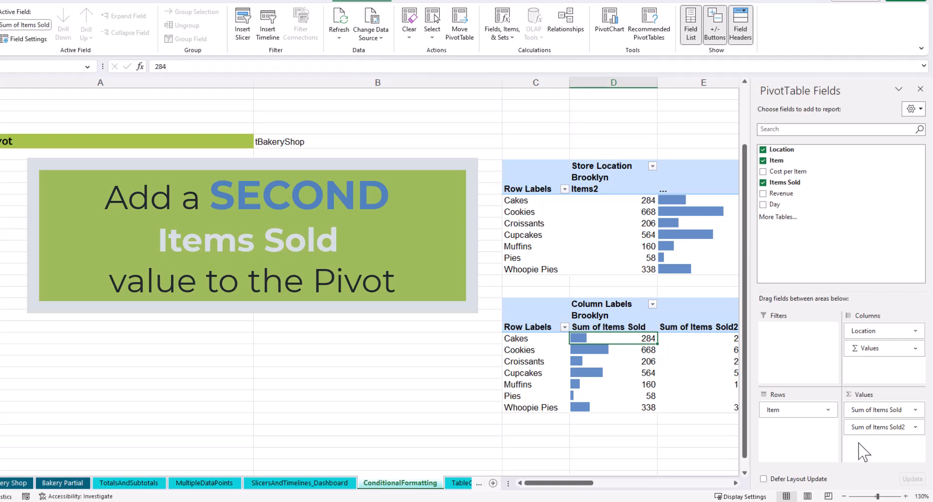
mouse_move(859, 428)
mouse_down()
mouse_move(865, 406)
mouse_move(866, 415)
mouse_up()
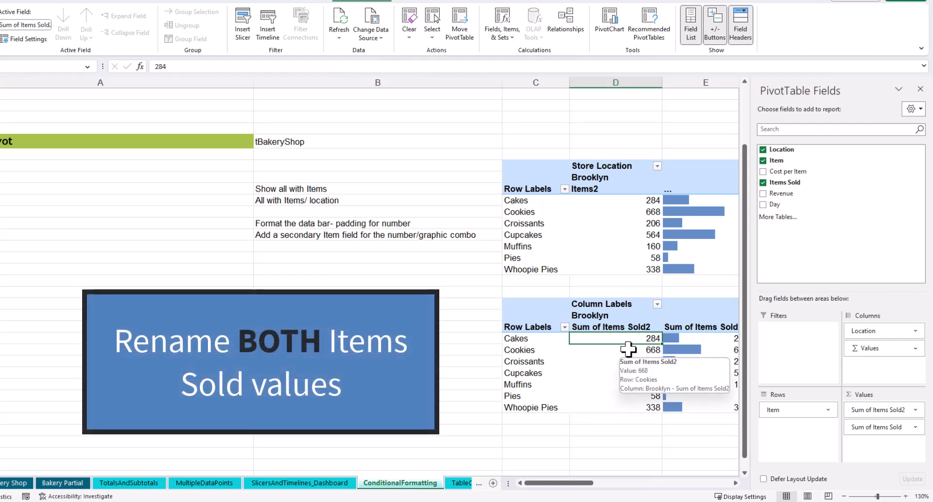
Rename the Sum of Items Sold2 value field to Items.
click(870, 410)
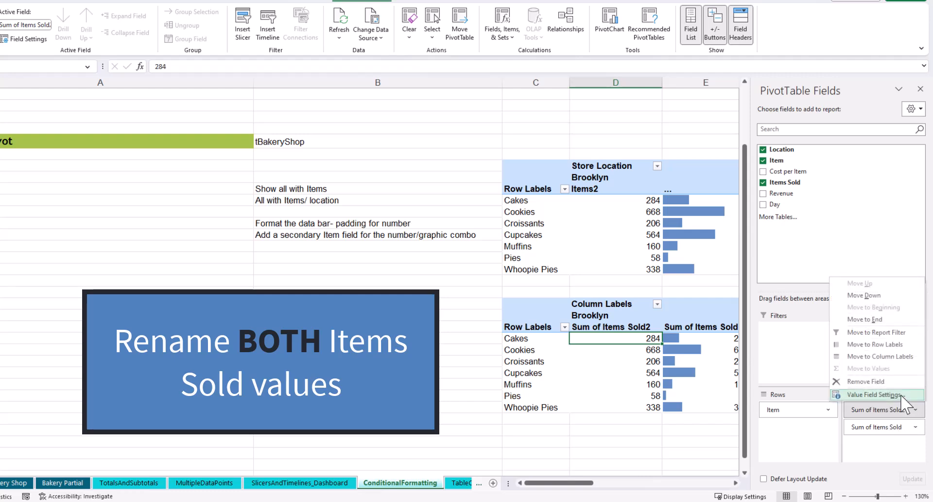
click(875, 395)
key(BackSpace)
key(Return)
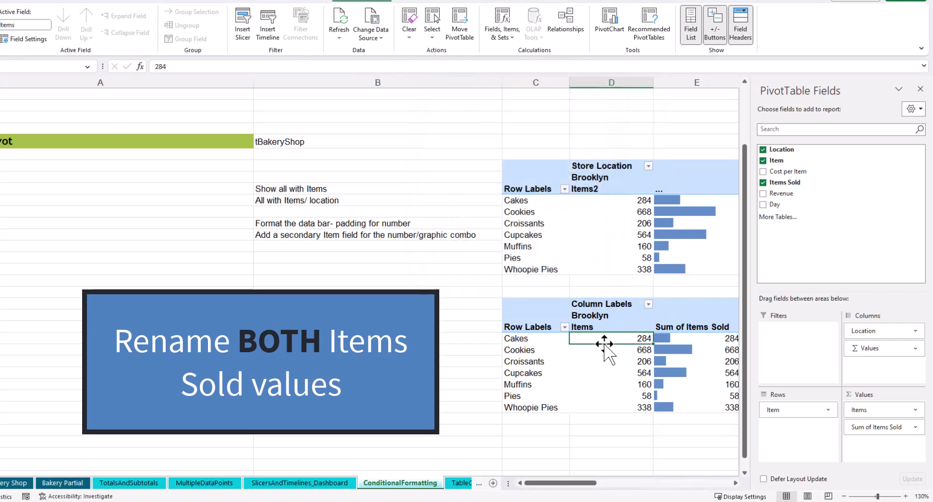
Rename the other Sum of Items Sold value field to "...".
click(691, 351)
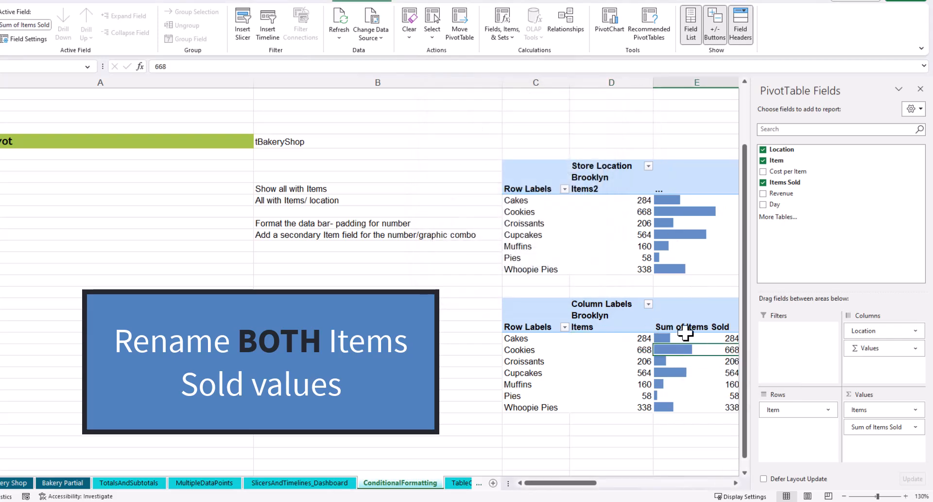
click(686, 328)
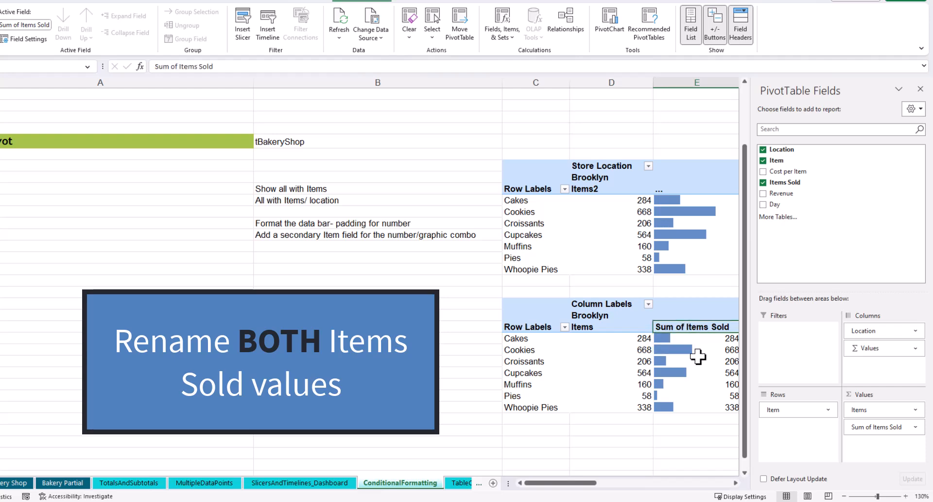
click(917, 429)
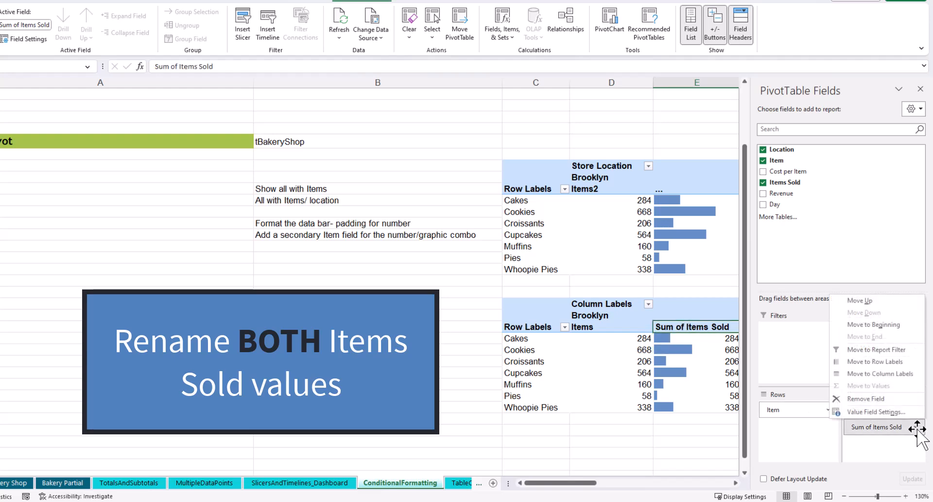
click(881, 414)
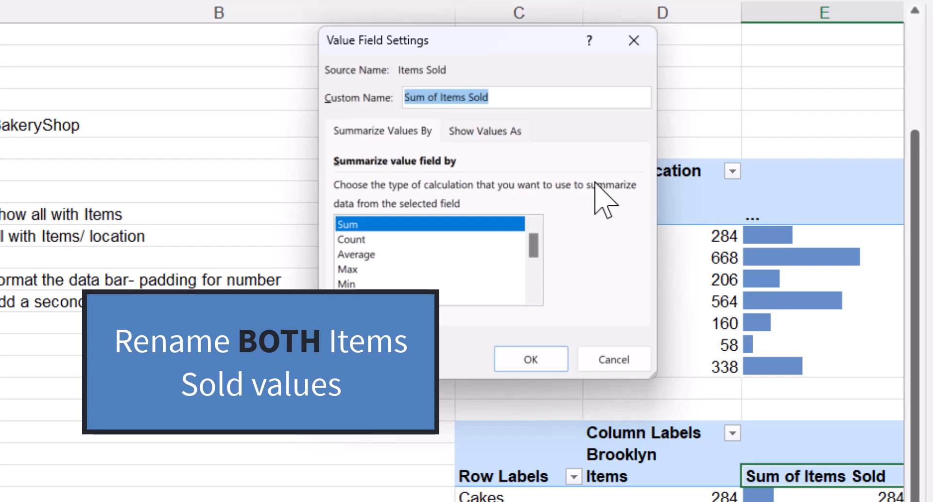
text(...)
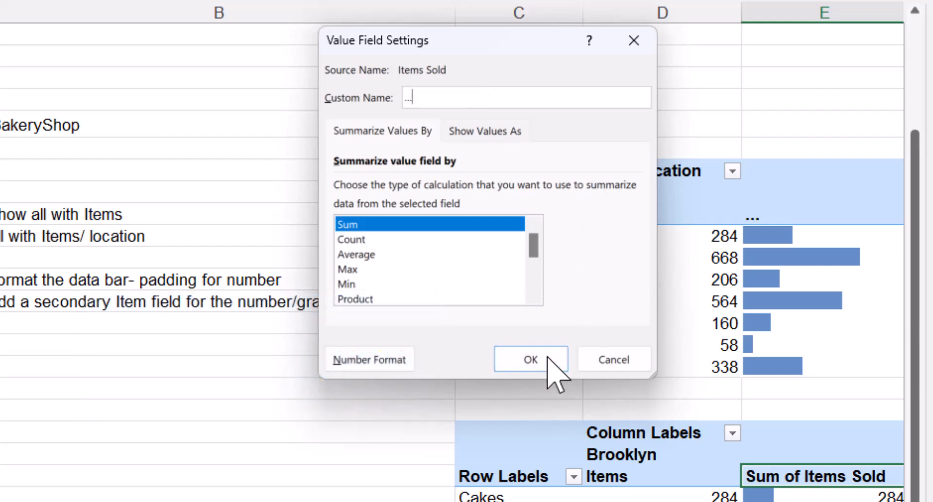
click(531, 359)
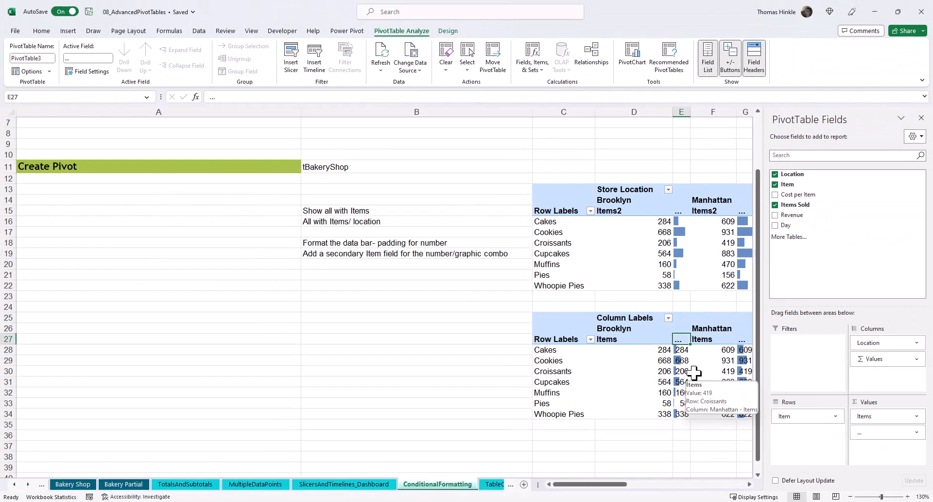
Edit the data bar rule to show the bar only, then apply and confirm.
click(681, 363)
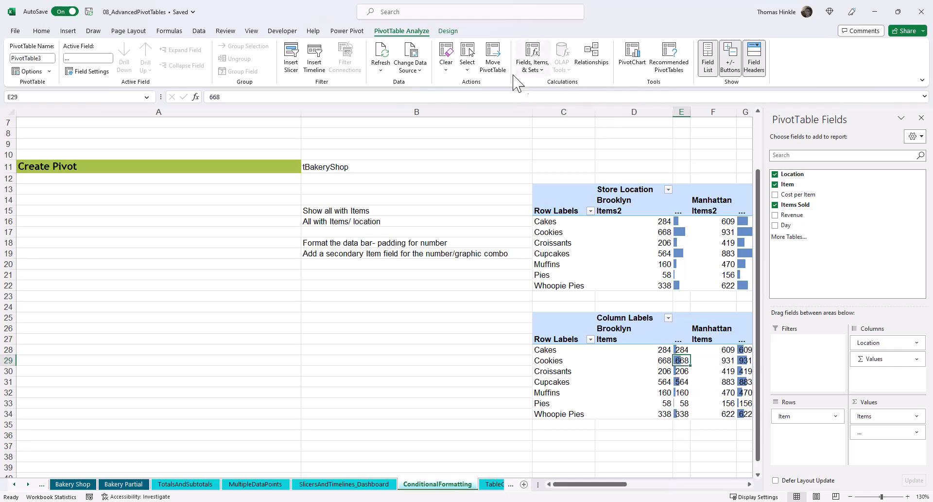
click(42, 31)
click(475, 60)
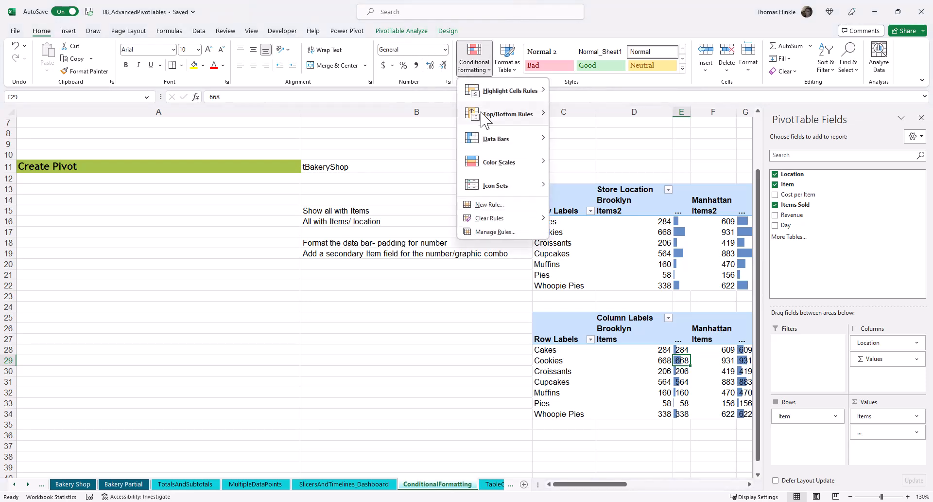
click(492, 232)
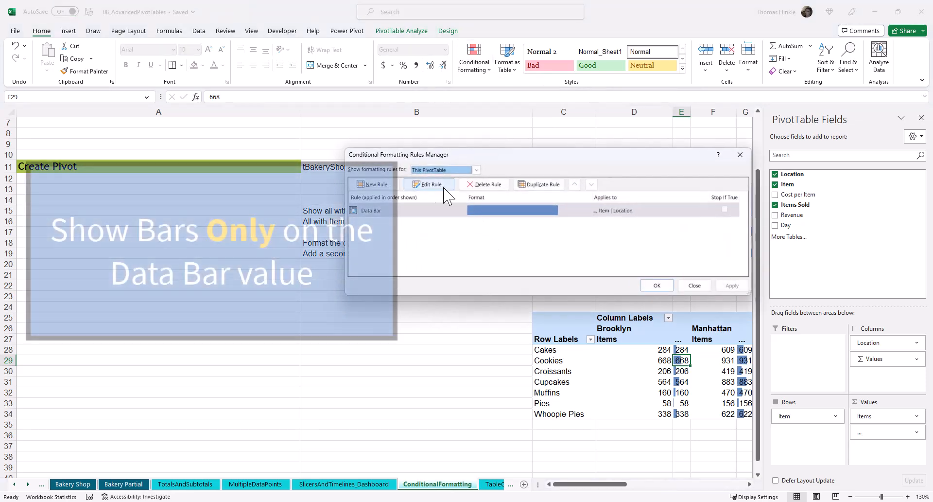
click(431, 182)
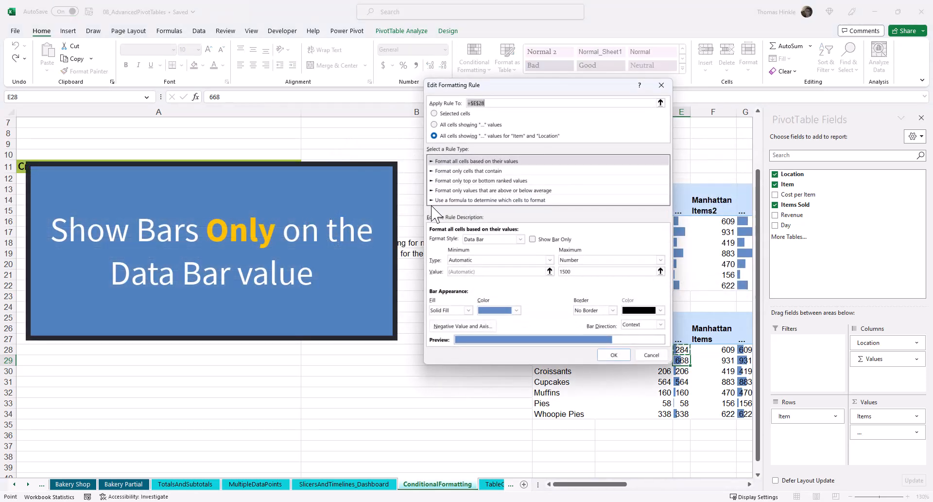
click(533, 239)
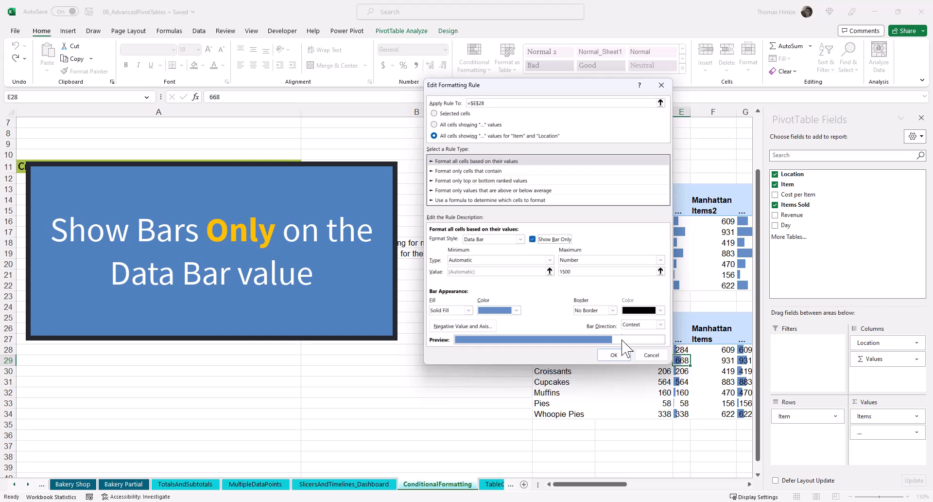
click(612, 354)
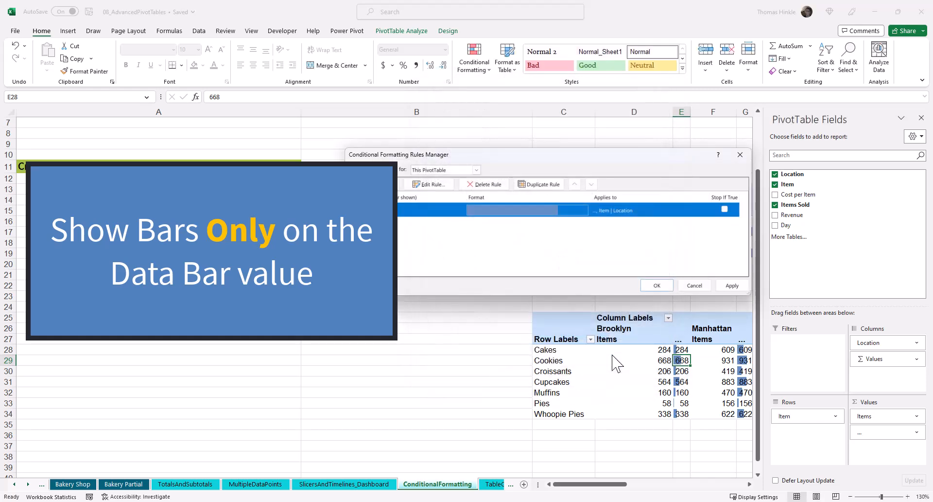
click(732, 286)
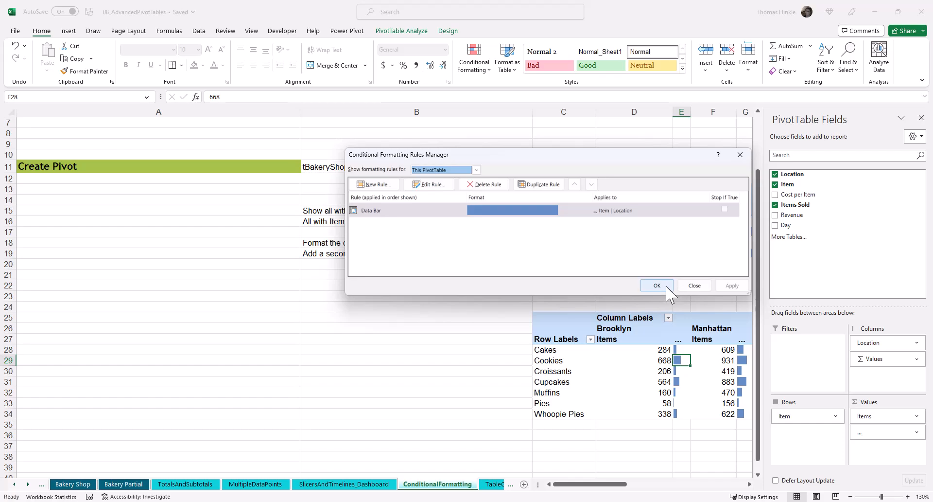
click(666, 287)
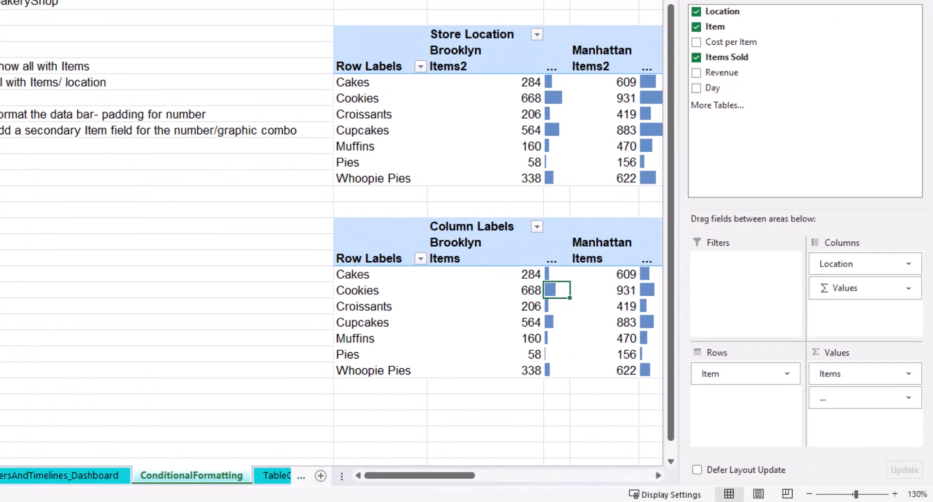
click(922, 116)
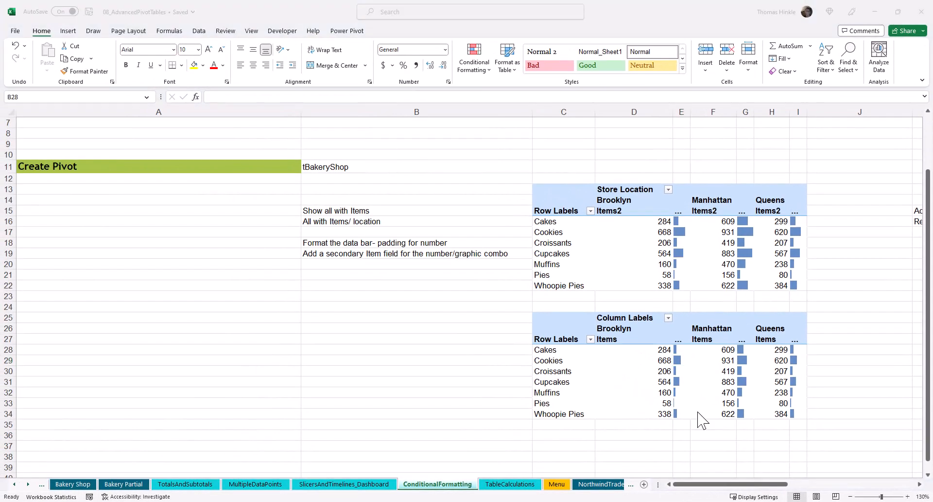
click(921, 484)
click(921, 484)
click(920, 484)
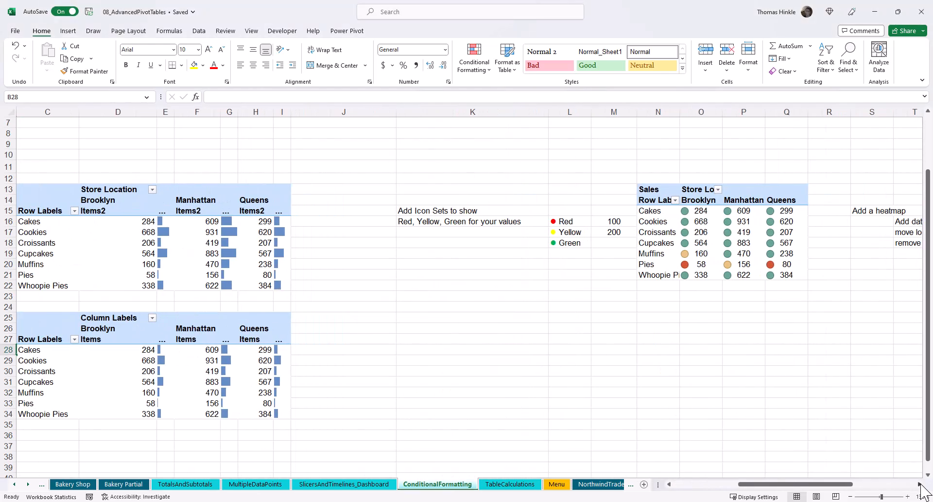
Insert a new PivotTable from the tBakeryShop table at cell N25 on the current sheet.
click(921, 484)
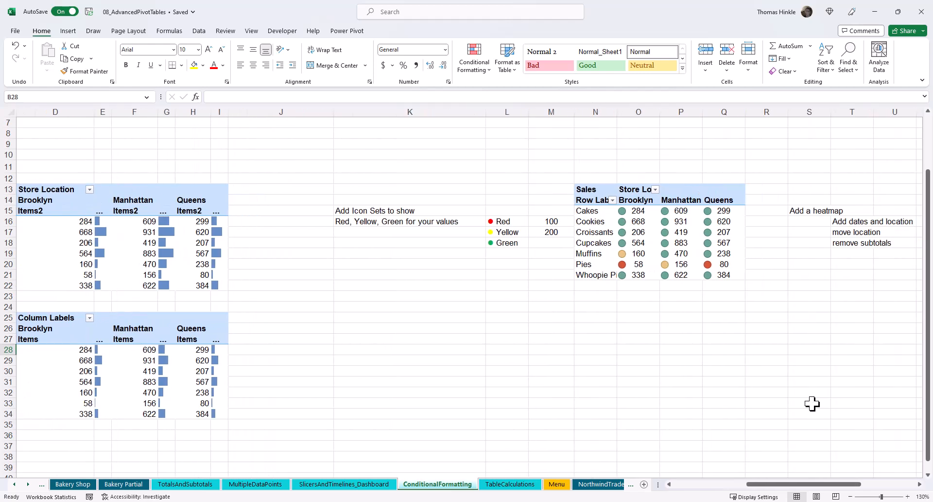
click(585, 319)
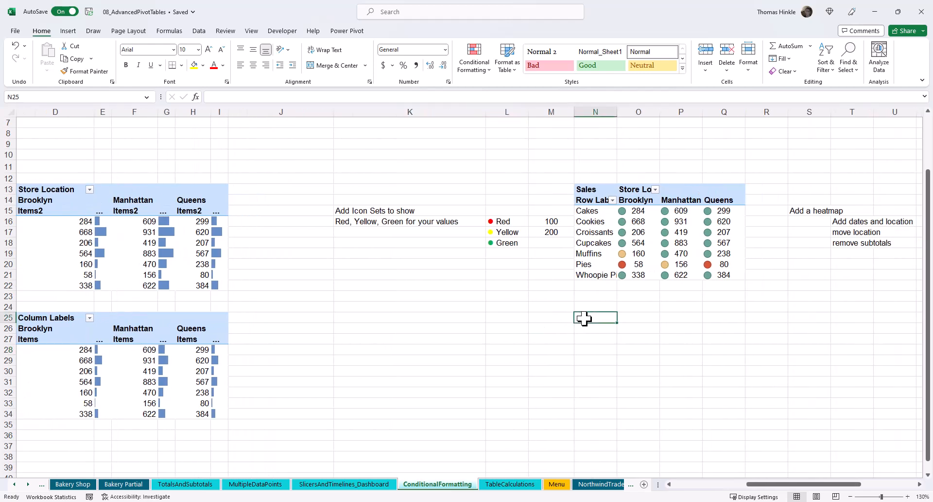
click(68, 31)
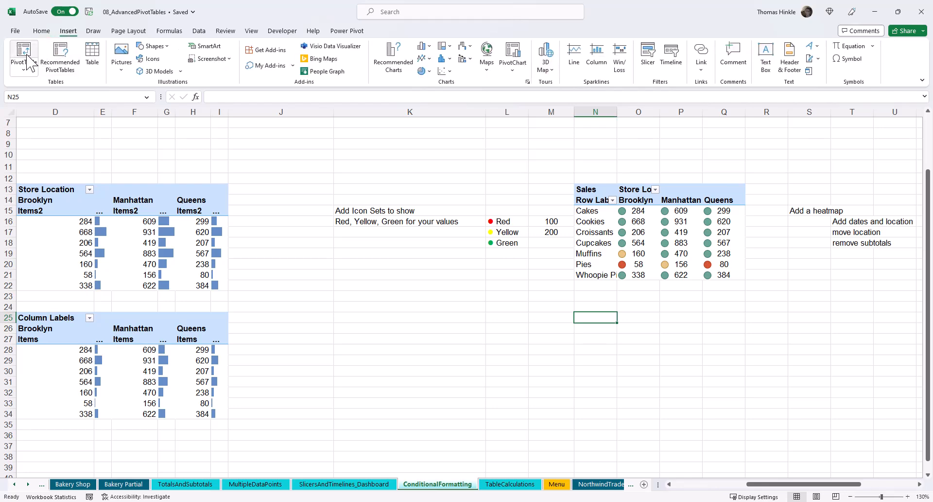
click(26, 56)
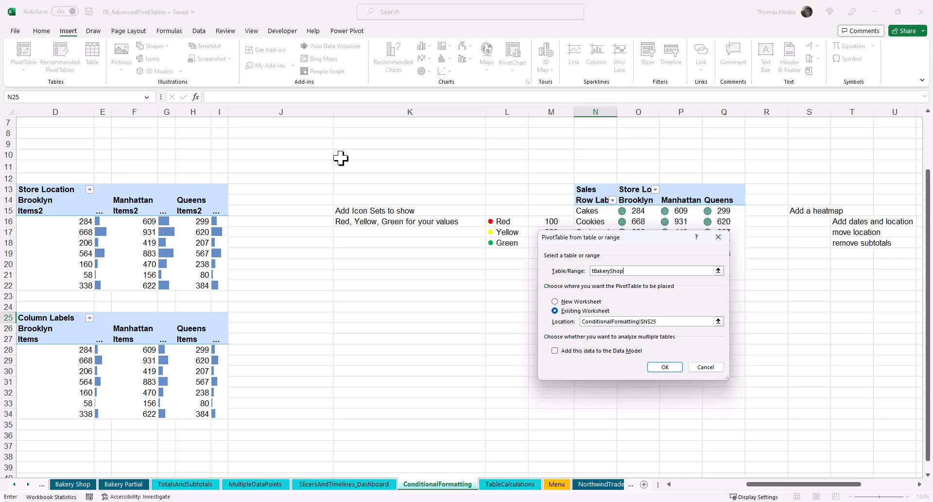
text(tBakeryShop)
key(Return)
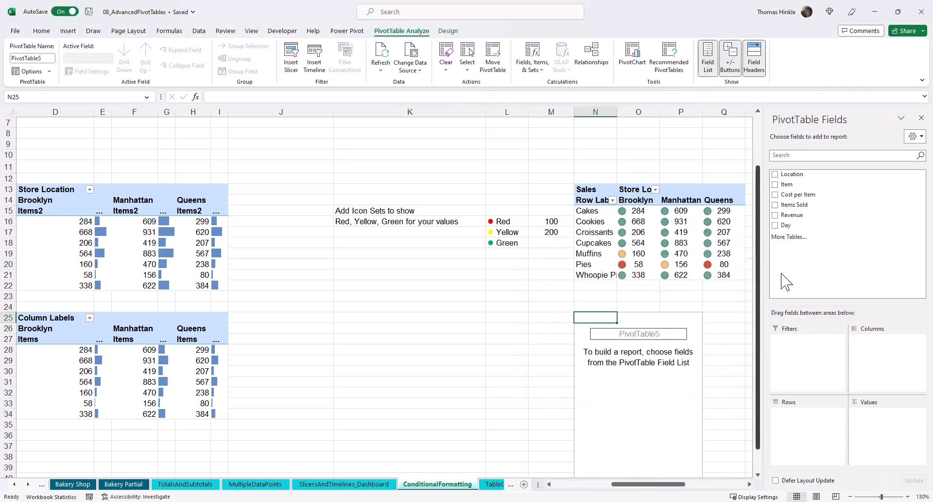
Build the PivotTable with Item as rows, Location as columns and Items Sold as values, then close the field list.
drag(793, 184, 821, 427)
drag(796, 174, 879, 346)
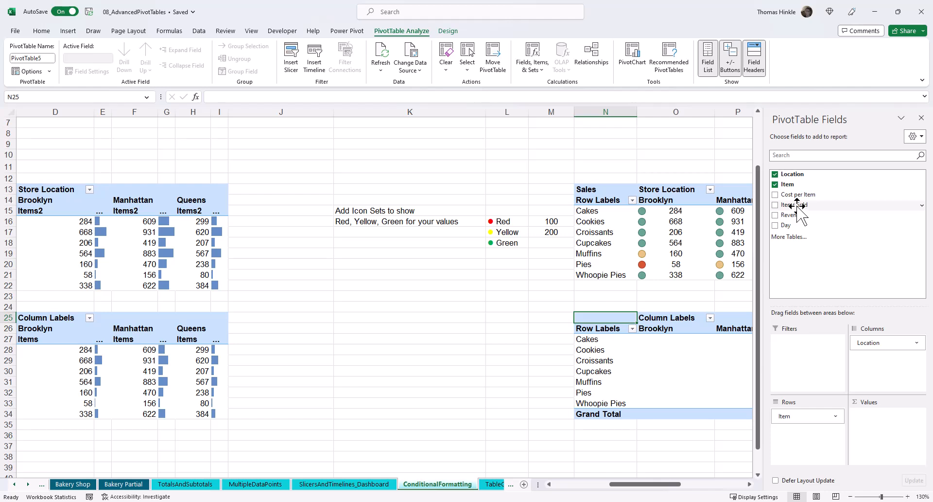
drag(797, 205, 905, 421)
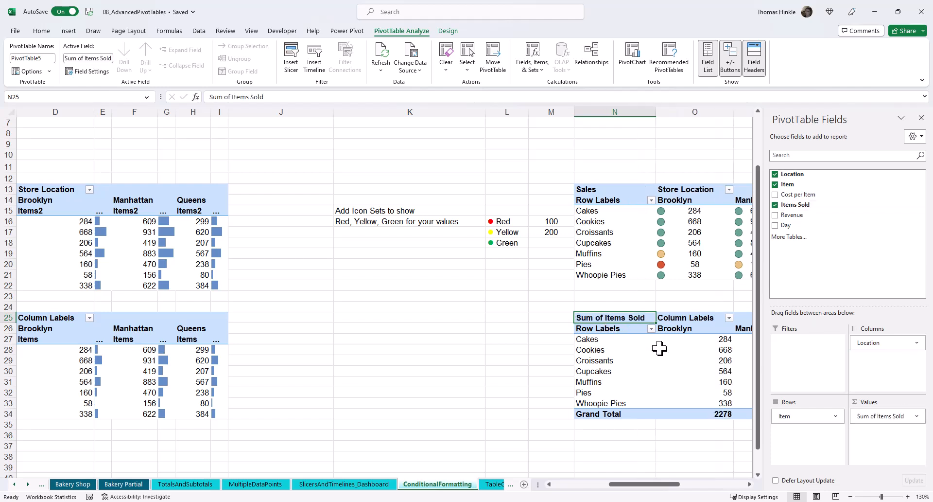
click(922, 118)
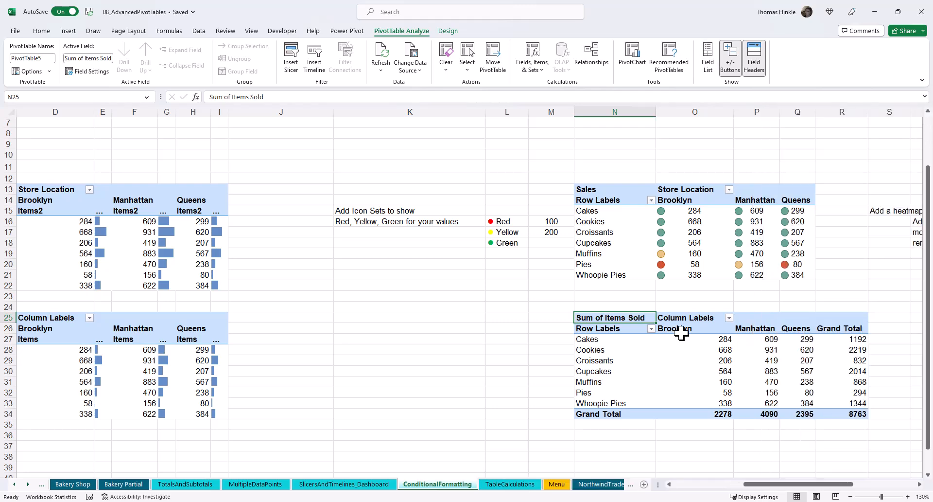
Apply the Traffic Lights (Unrimmed) icon set to the Brooklyn Croissants value in the new PivotTable.
click(698, 356)
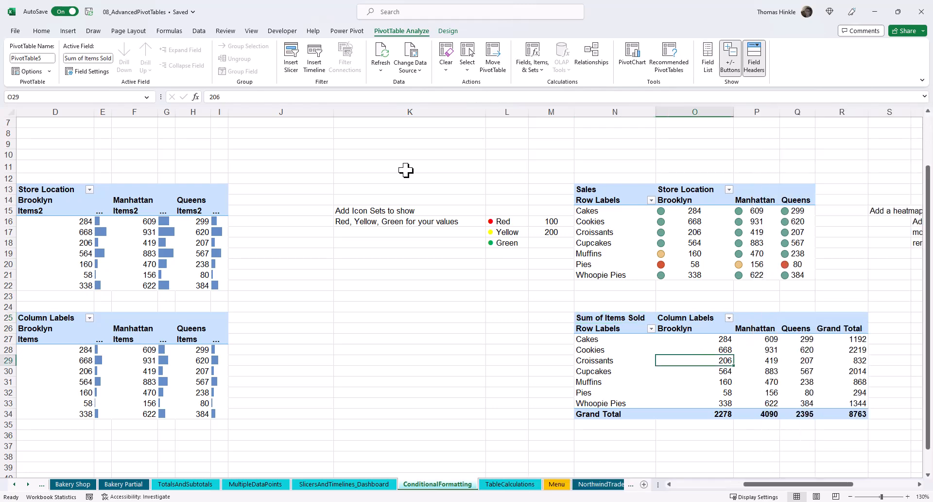
click(41, 30)
click(479, 61)
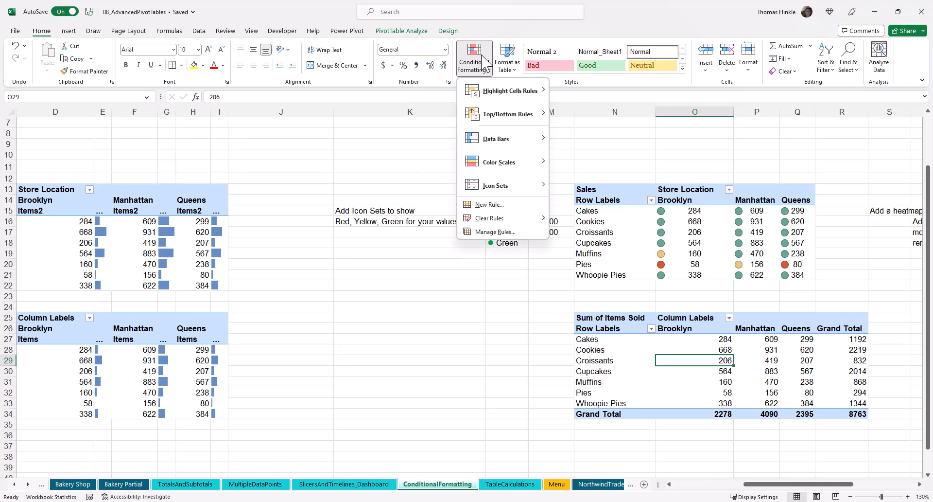
mouse_move(510, 193)
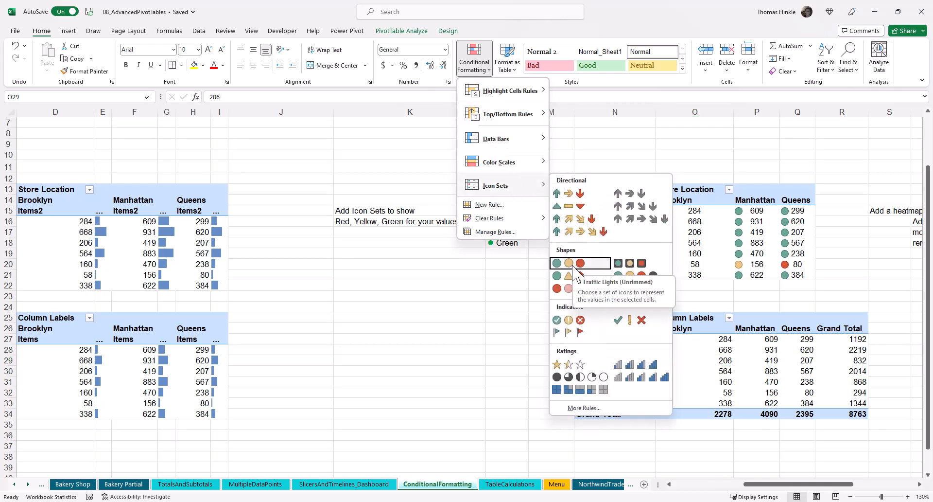
click(574, 270)
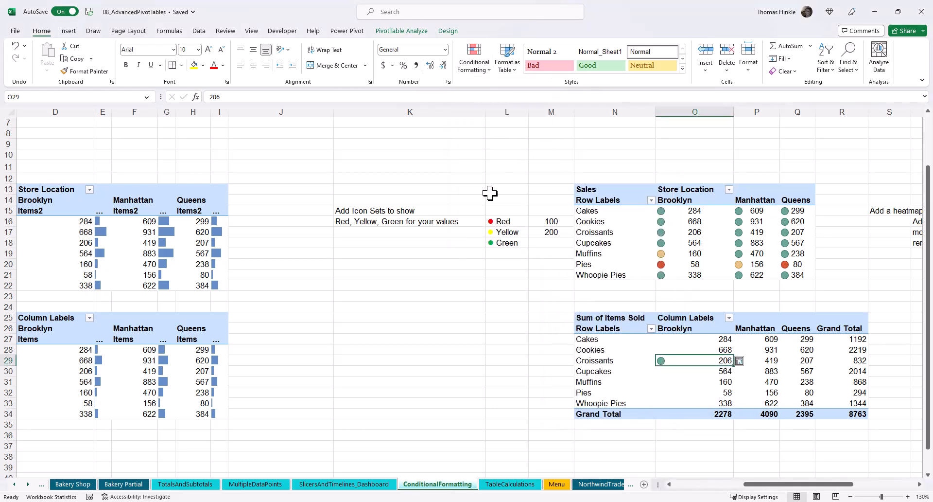
Open the icon set rule for editing and apply it to all cells showing Sum of Items Sold values for Item and Location.
click(483, 68)
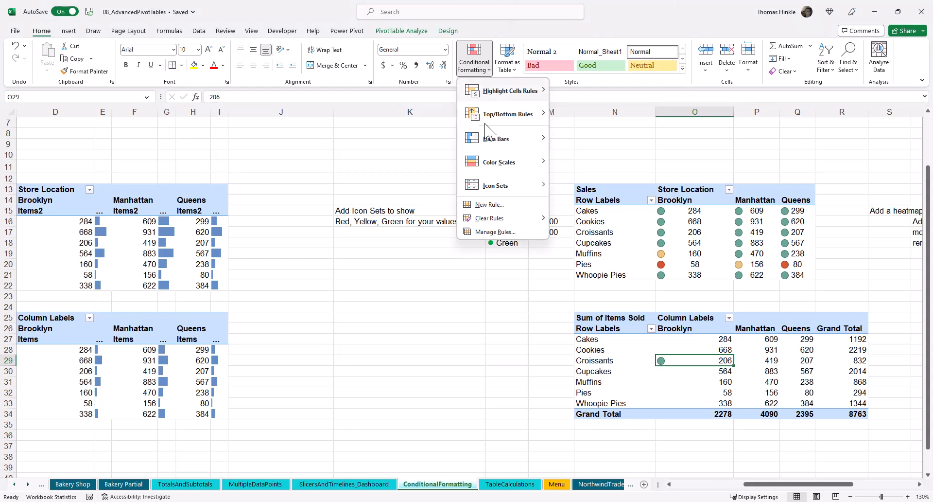
click(486, 232)
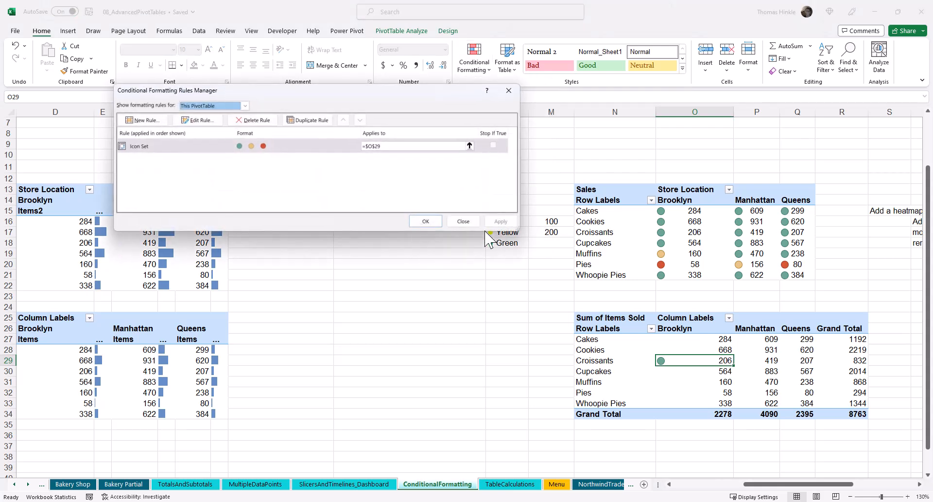
drag(410, 90, 520, 163)
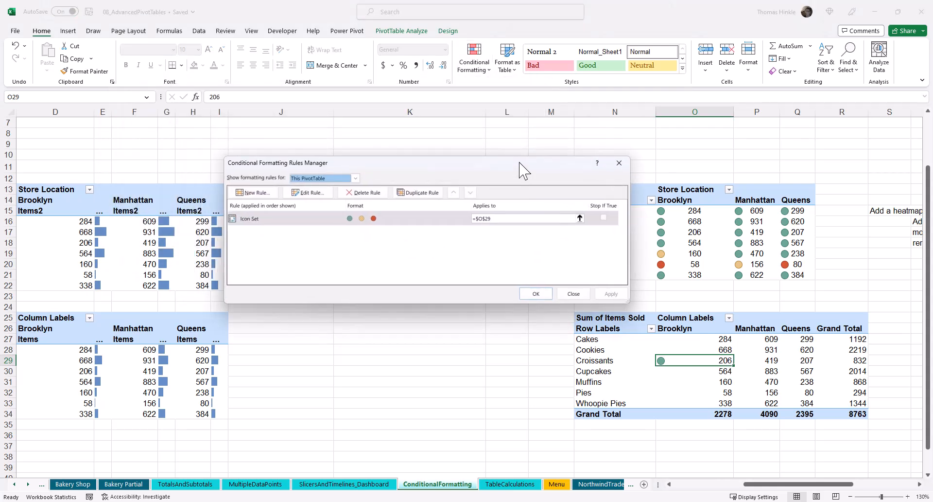
click(308, 192)
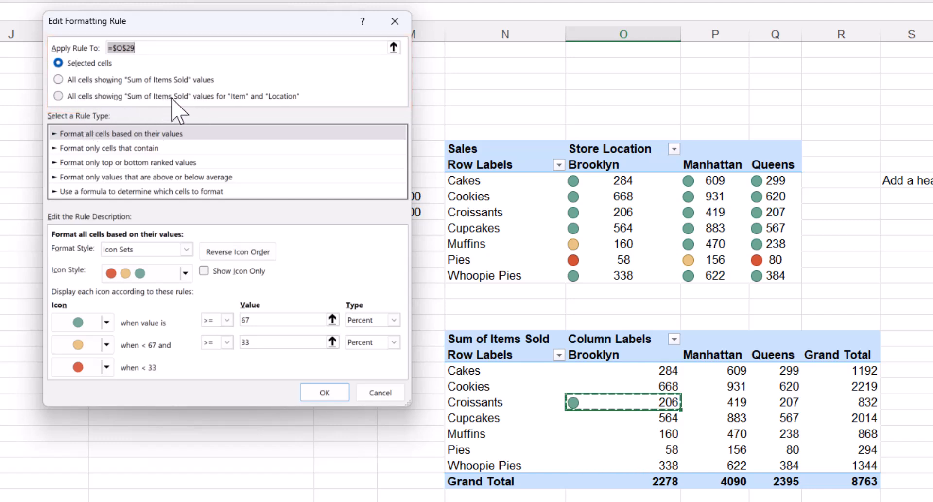
click(61, 96)
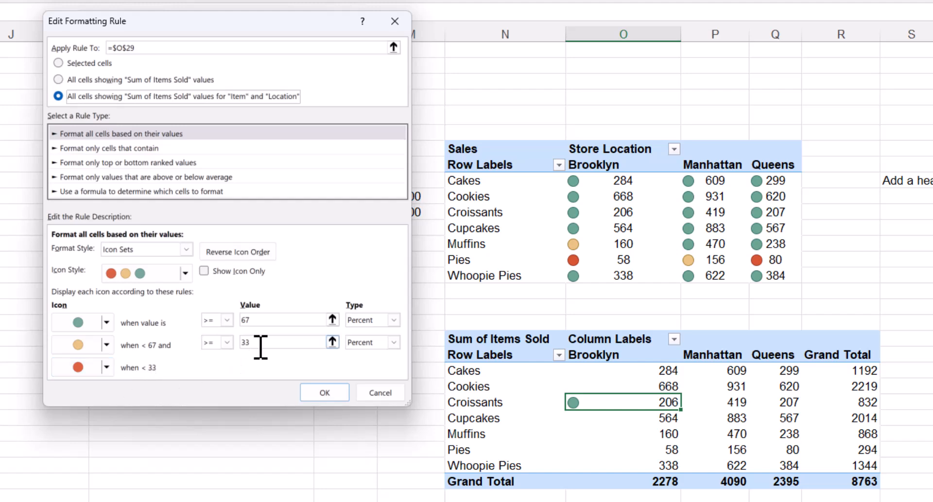
Set the icon thresholds to Number type with values 200 and 100, then apply and confirm the rule.
click(393, 342)
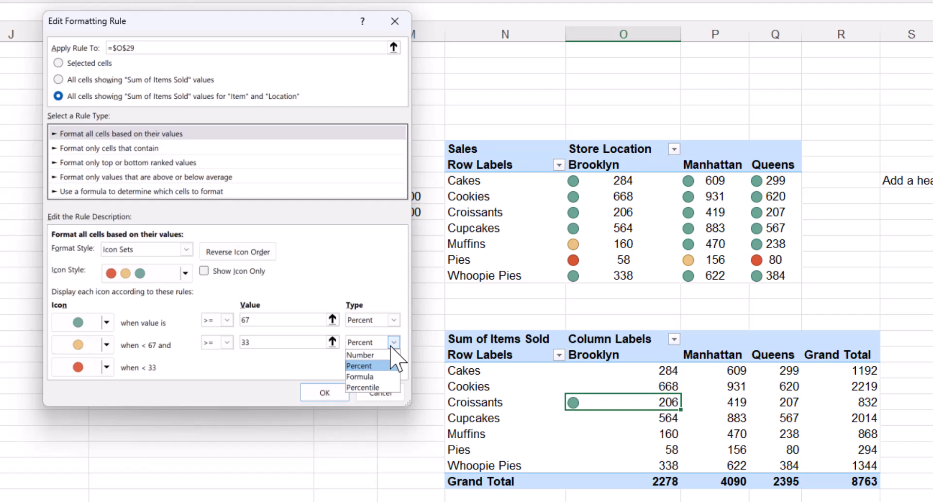
click(380, 354)
click(265, 342)
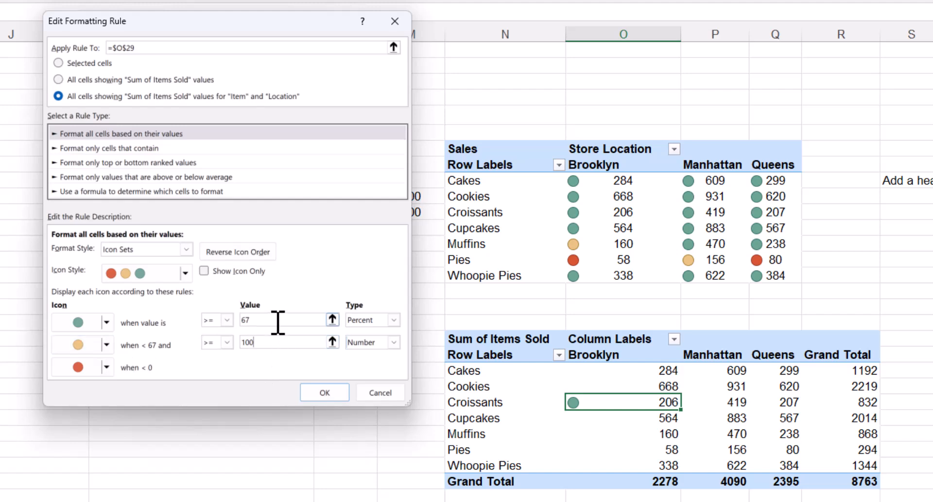
click(394, 320)
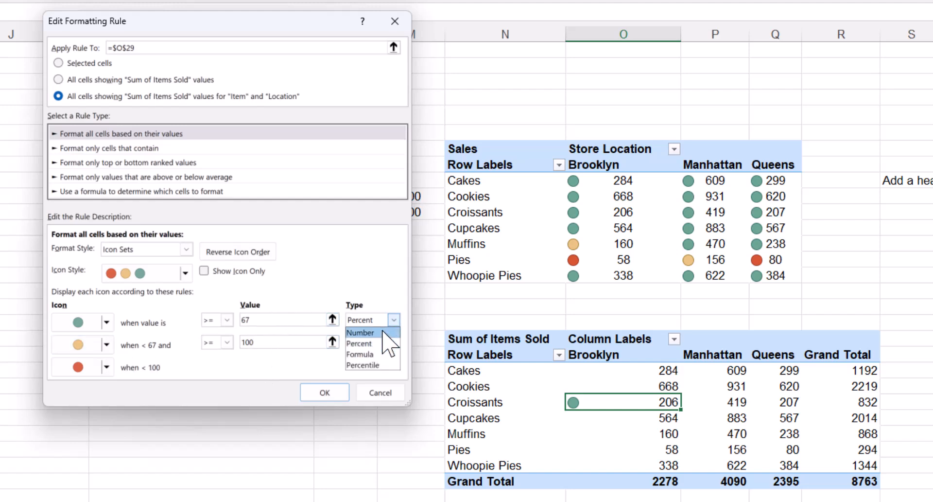
click(362, 331)
double_click(266, 320)
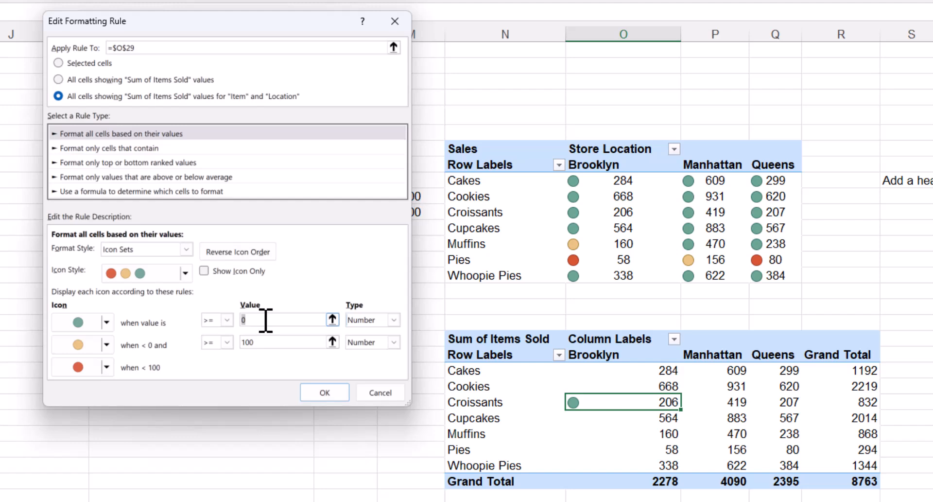
text(200)
click(325, 393)
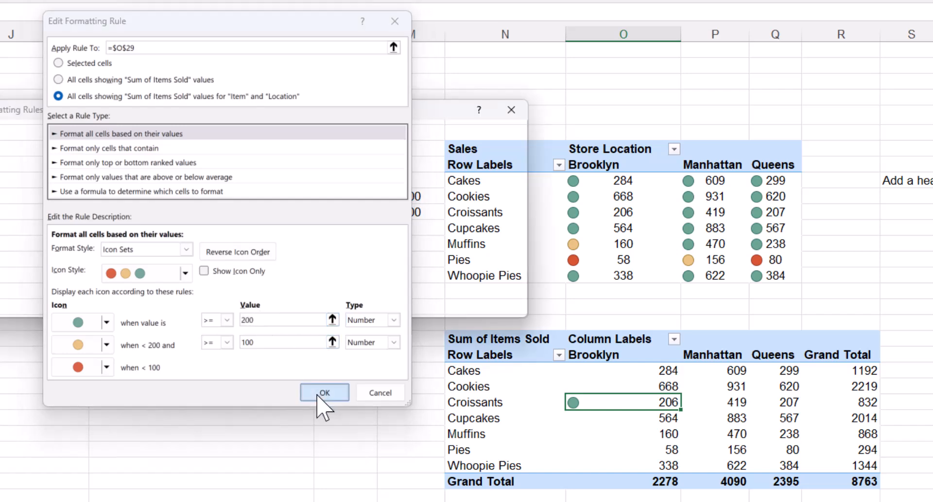
click(500, 303)
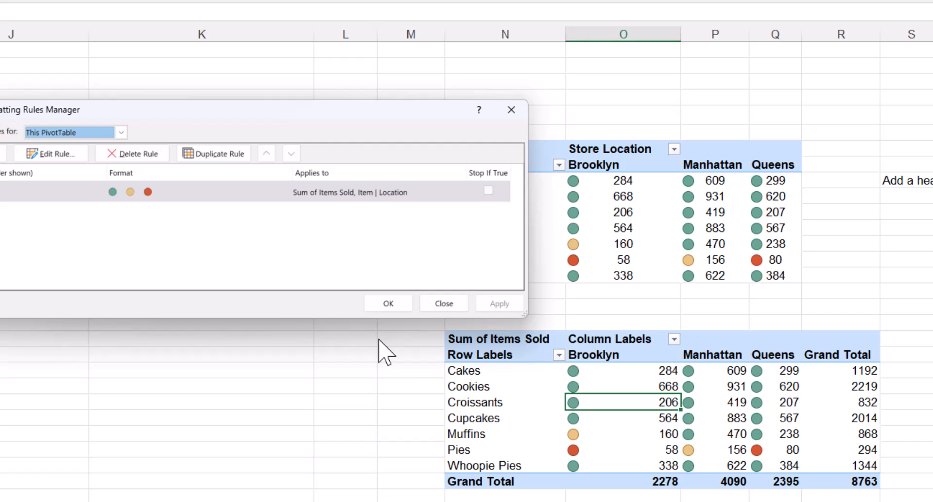
click(389, 303)
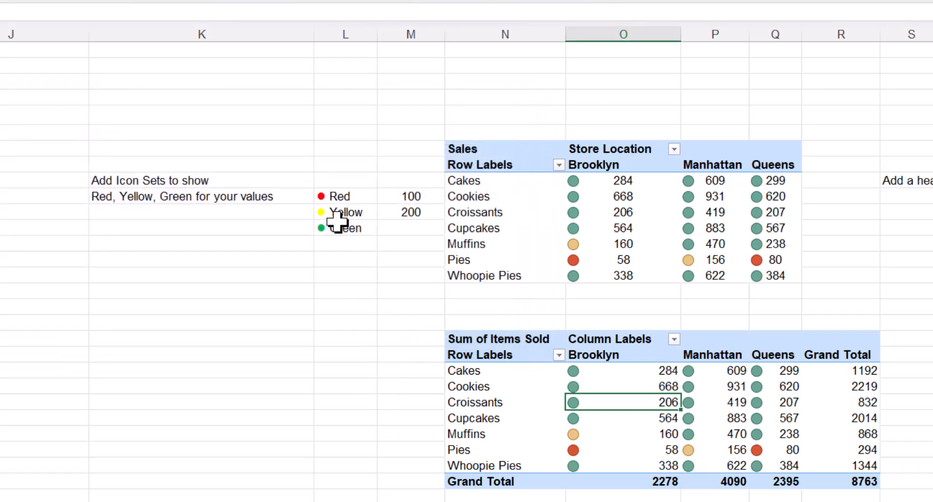
Copy the Red, Yellow, Green legend cells to the rows beside the new PivotTable.
drag(333, 197, 339, 227)
key(ctrl+c)
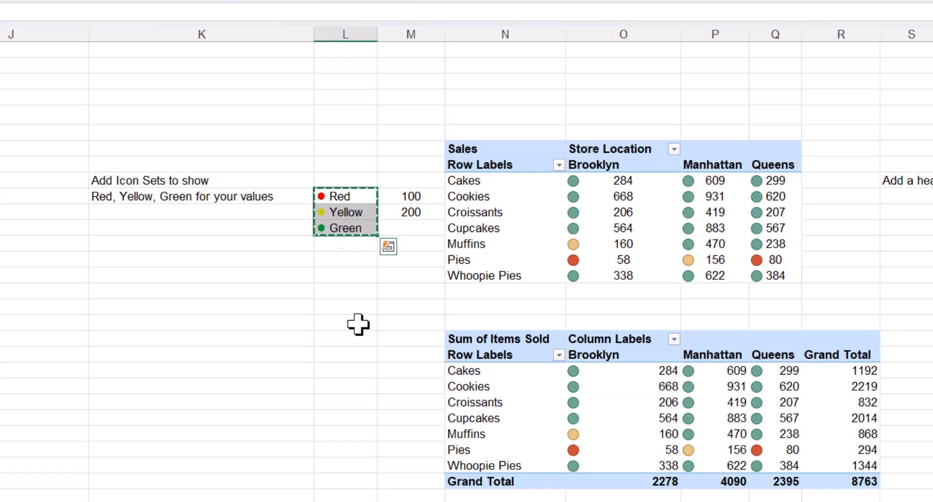
click(344, 370)
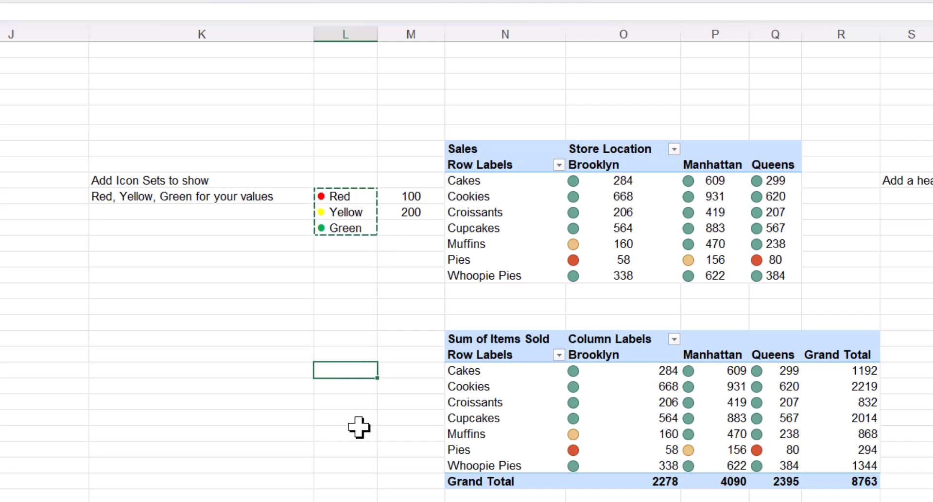
key(ctrl+v)
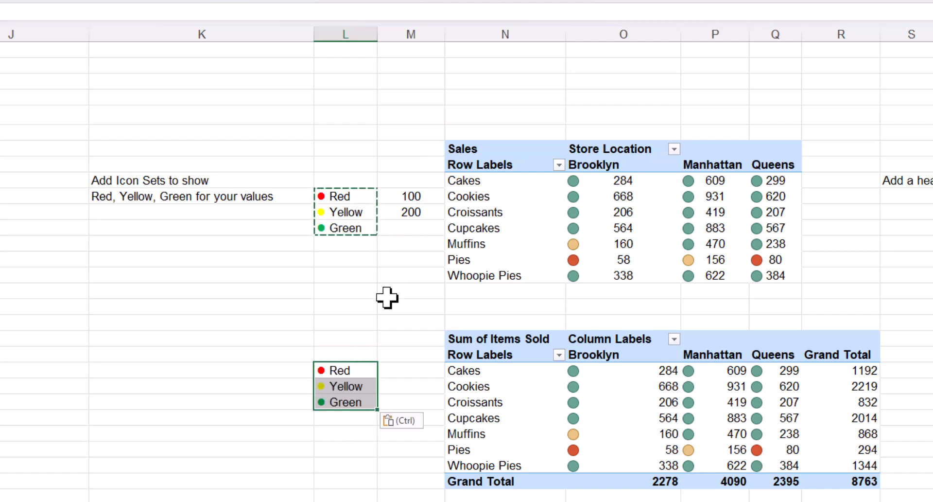
click(388, 372)
key(Escape)
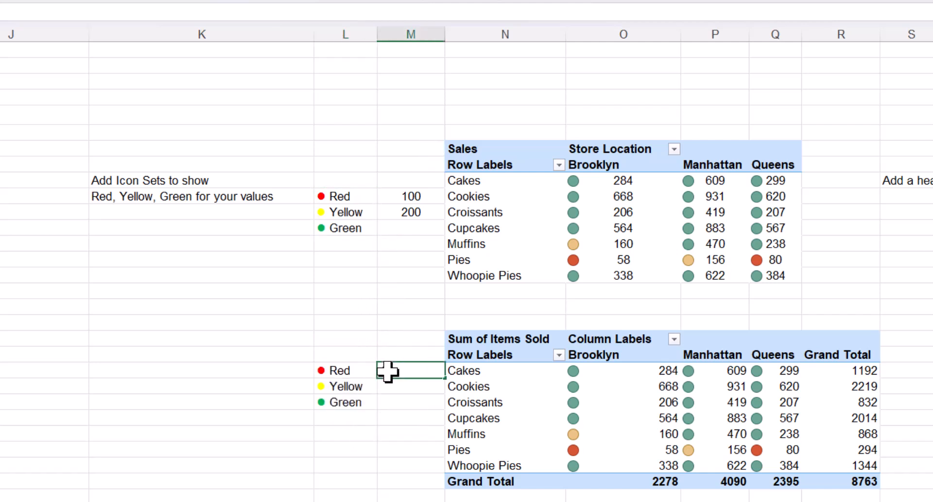
Enter 100 and 200 next to Red and Yellow in the copied legend.
text(100)
key(Return)
text(200)
key(Return)
click(387, 371)
click(387, 386)
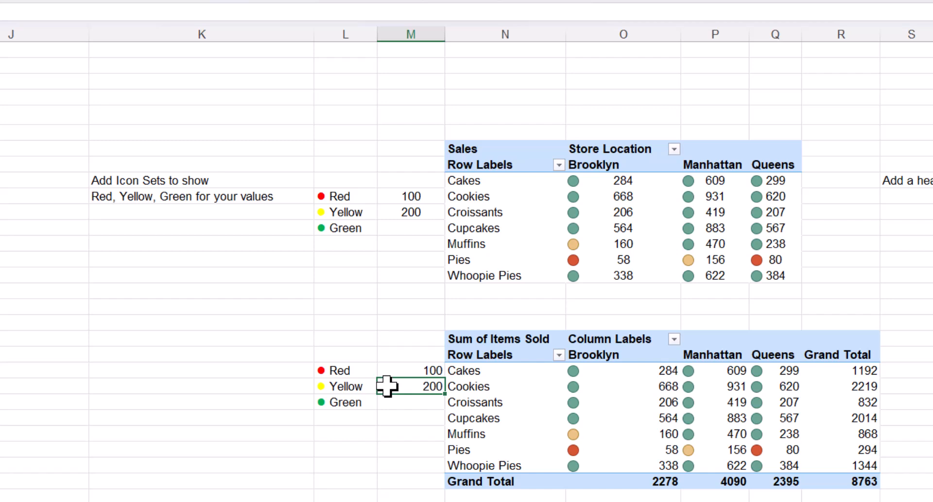
Edit the PivotTable's icon set rule so the green threshold references the legend cell M28.
click(590, 400)
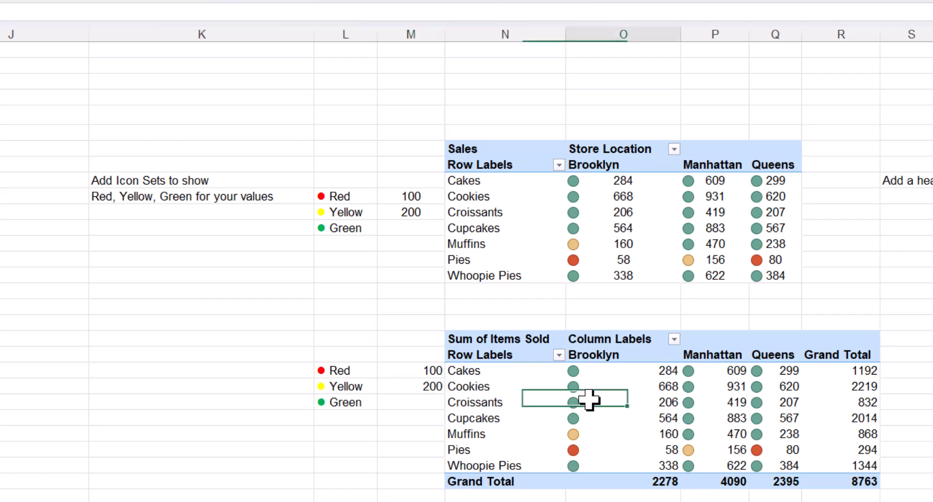
click(313, 1)
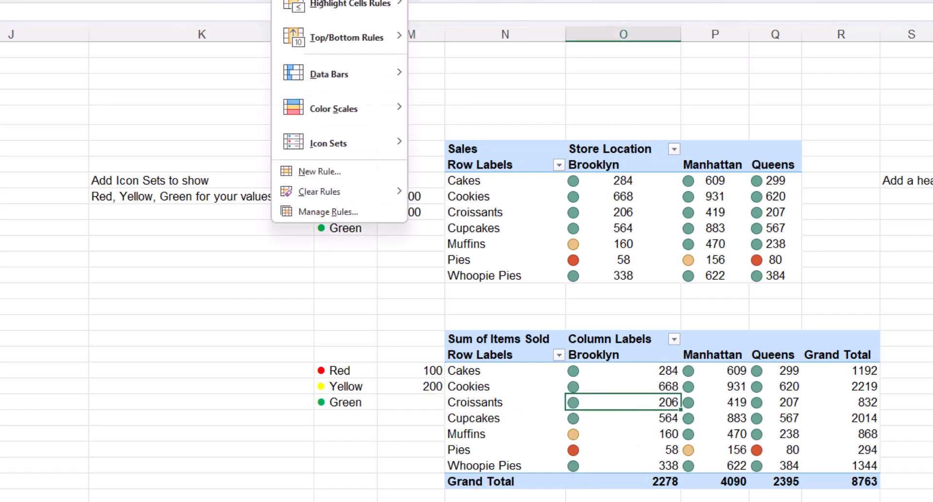
click(314, 214)
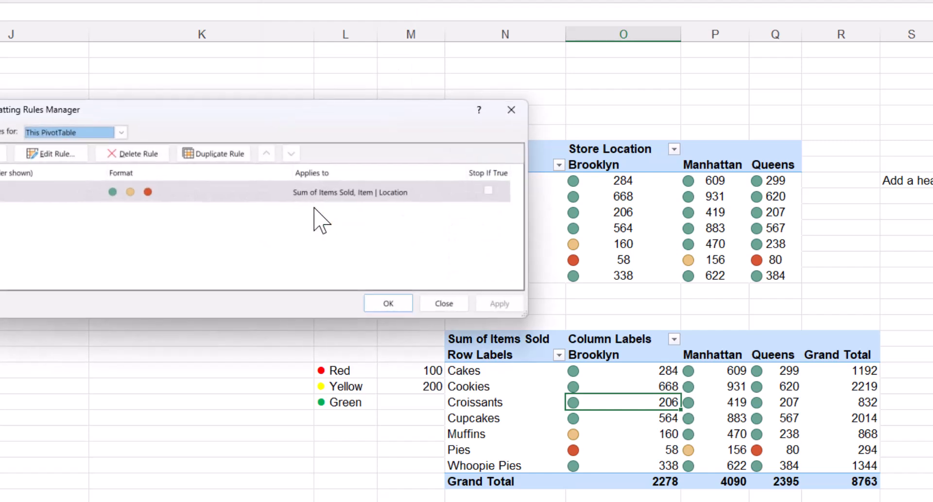
click(80, 156)
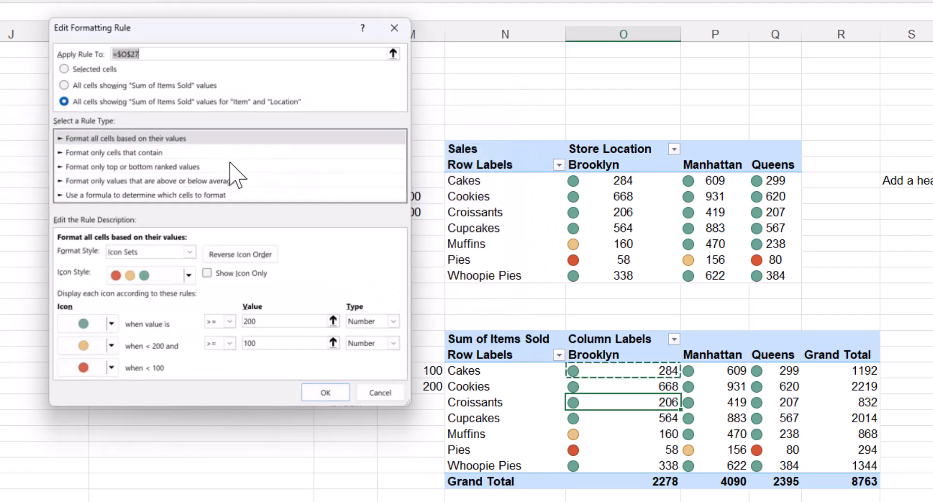
drag(319, 30, 278, 103)
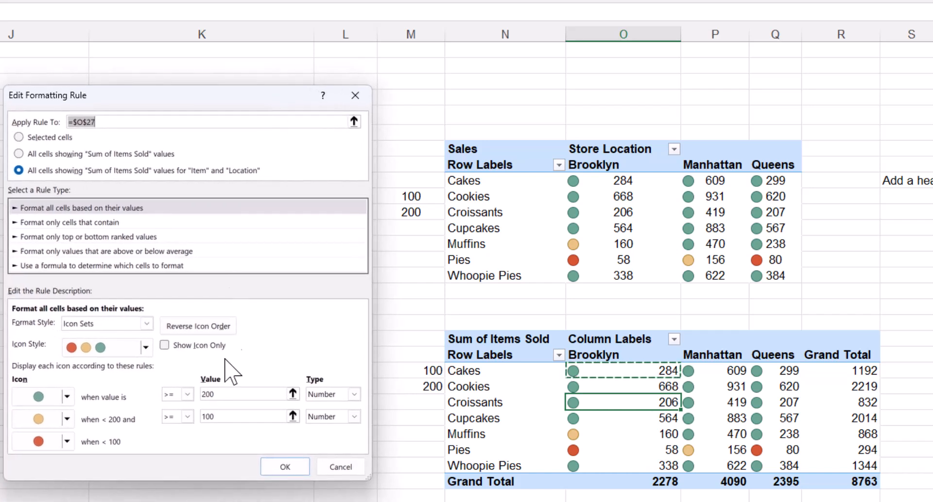
click(230, 416)
click(232, 395)
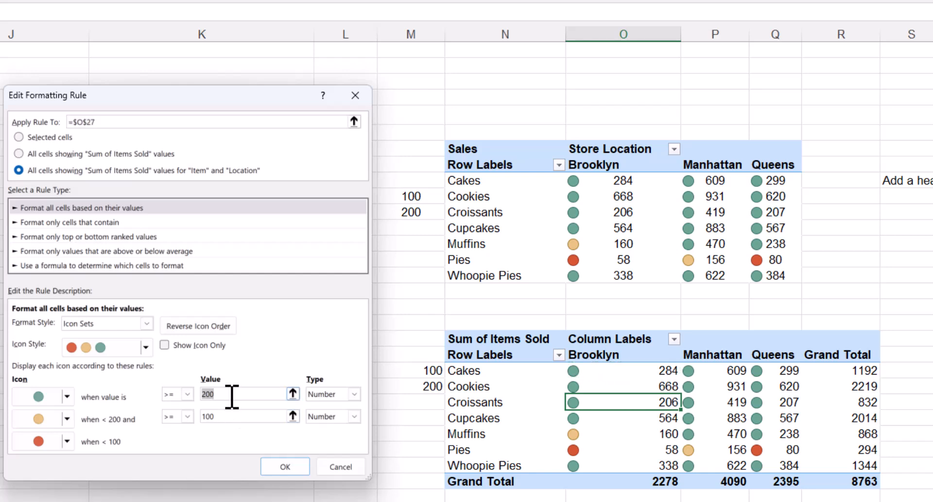
key(BackSpace)
click(293, 394)
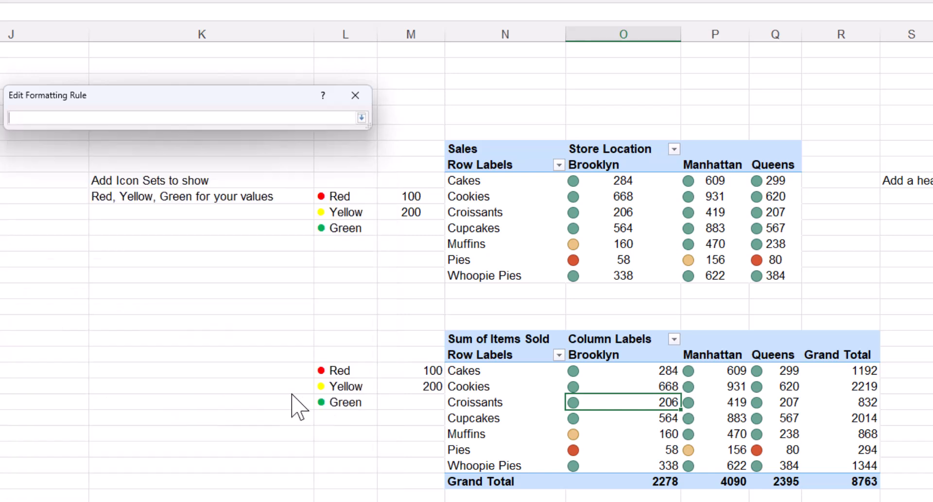
click(399, 387)
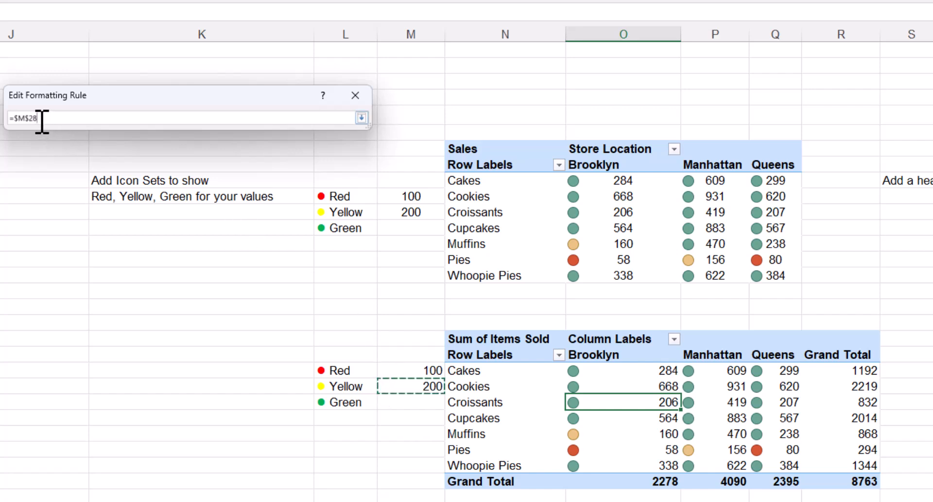
click(361, 118)
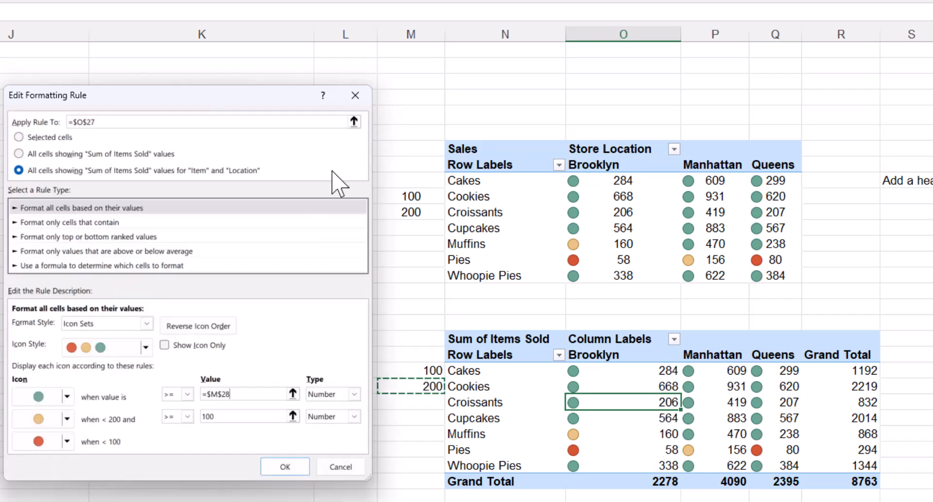
Set the yellow threshold to reference cell M27, then apply and confirm the rule.
click(229, 417)
drag(229, 419, 199, 413)
key(BackSpace)
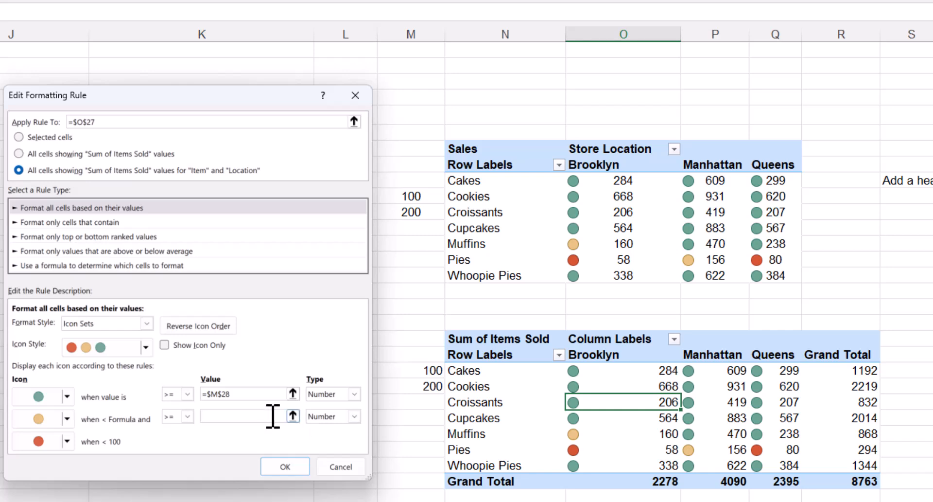
click(427, 371)
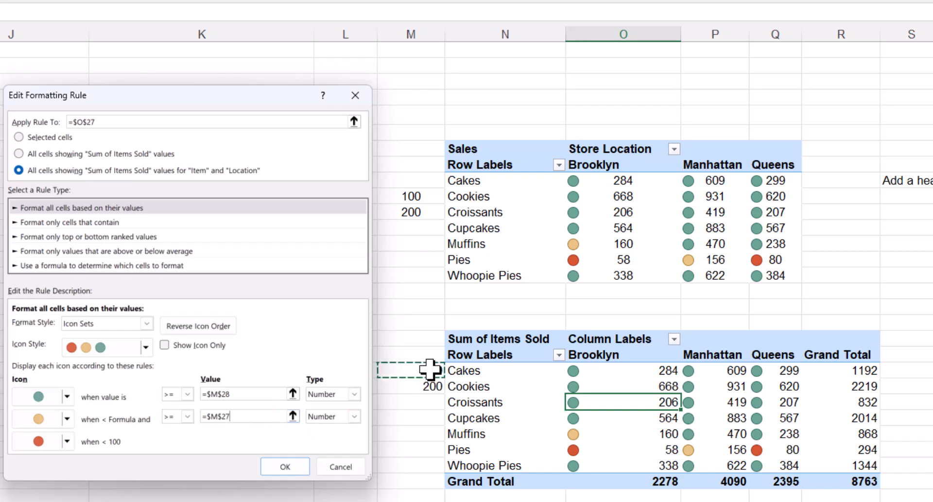
click(281, 468)
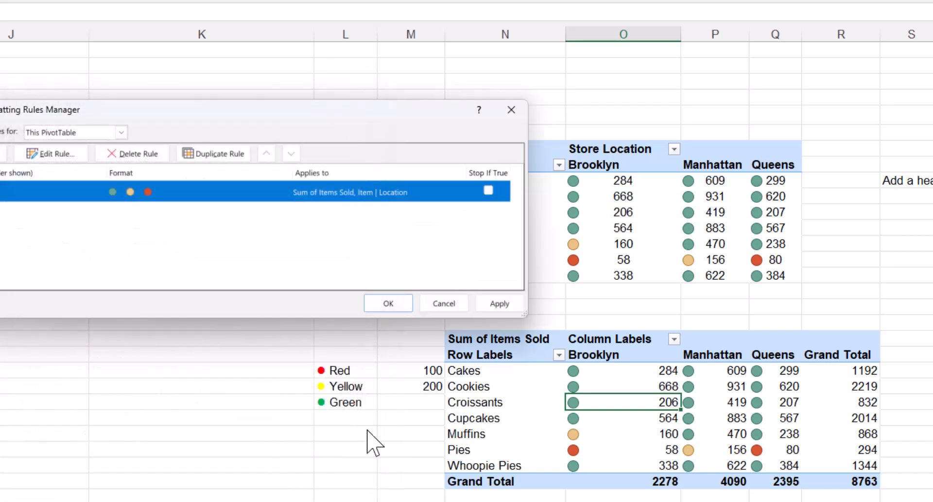
click(500, 306)
click(388, 304)
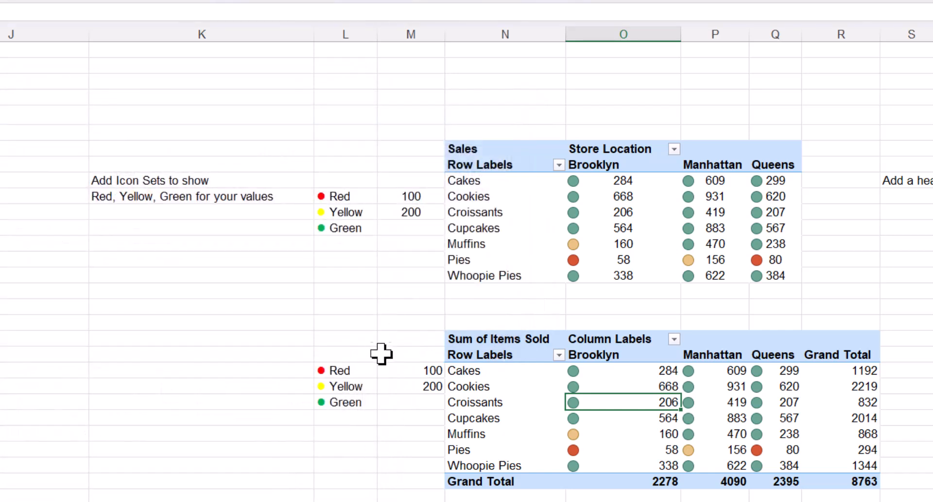
Try the linked legend by entering 450 for Yellow and 225 for Red.
click(385, 372)
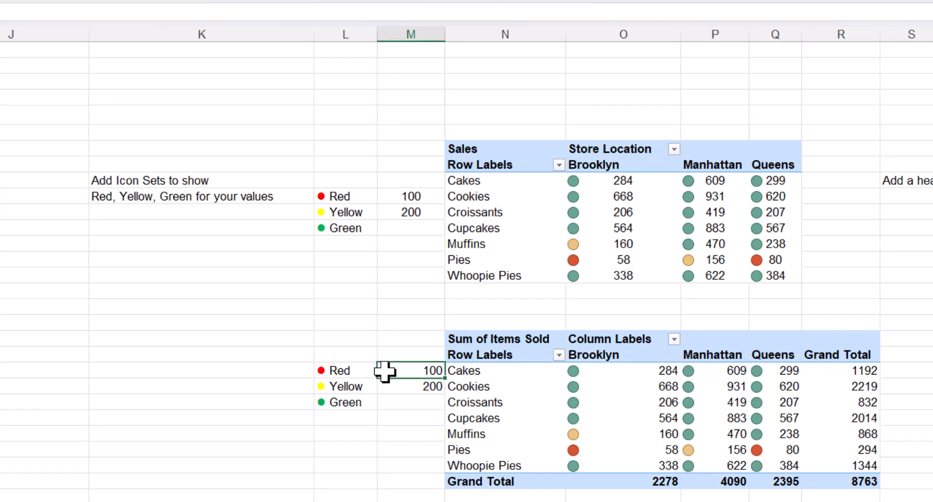
key(Down)
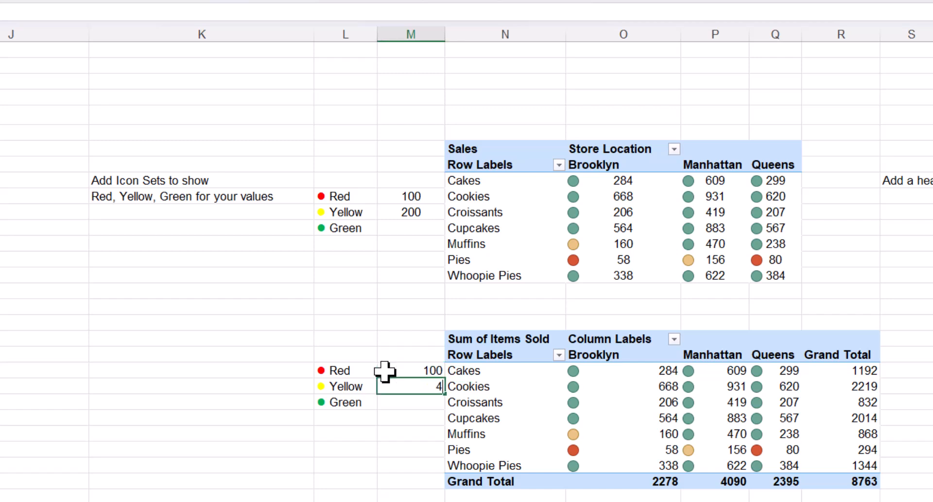
click(385, 371)
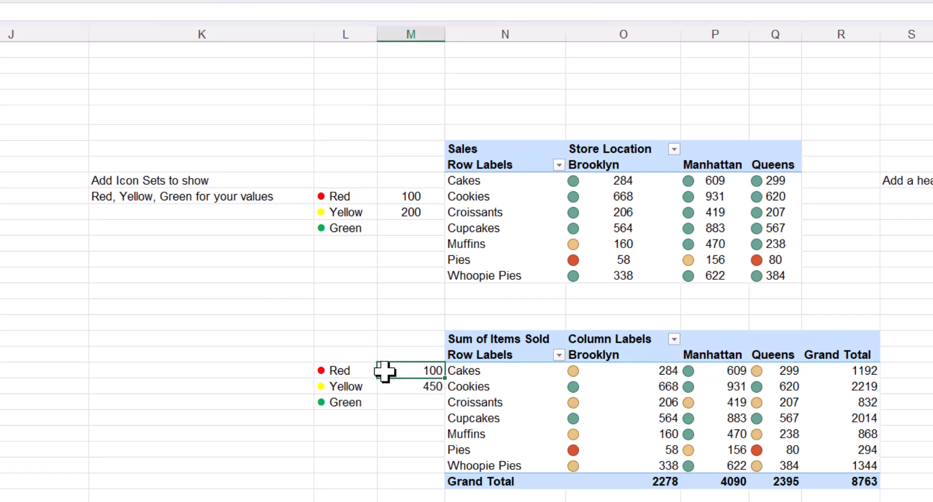
key(Return)
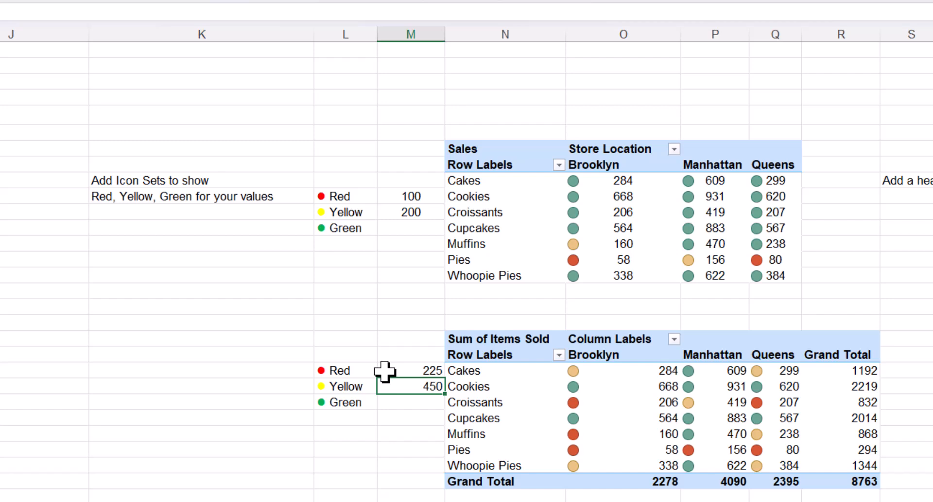
Enter 100 and 200 back into the Red and Yellow legend cells.
click(385, 371)
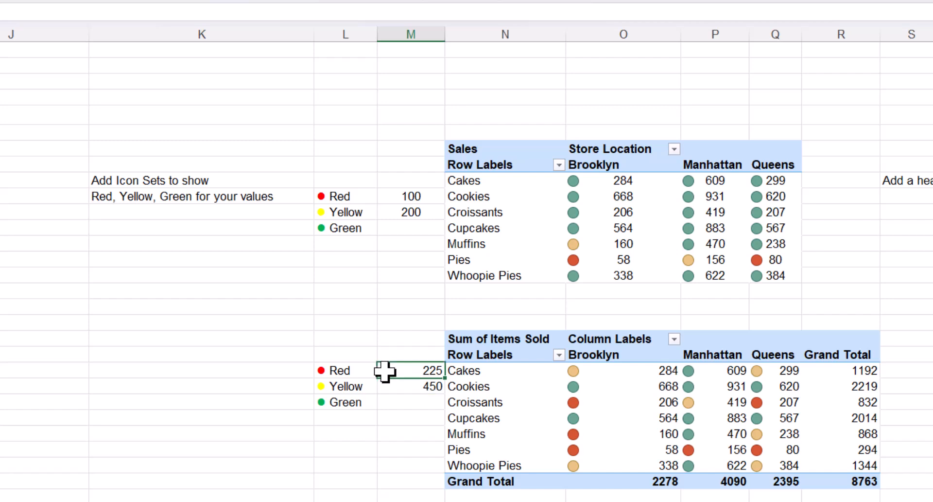
text(100)
key(Return)
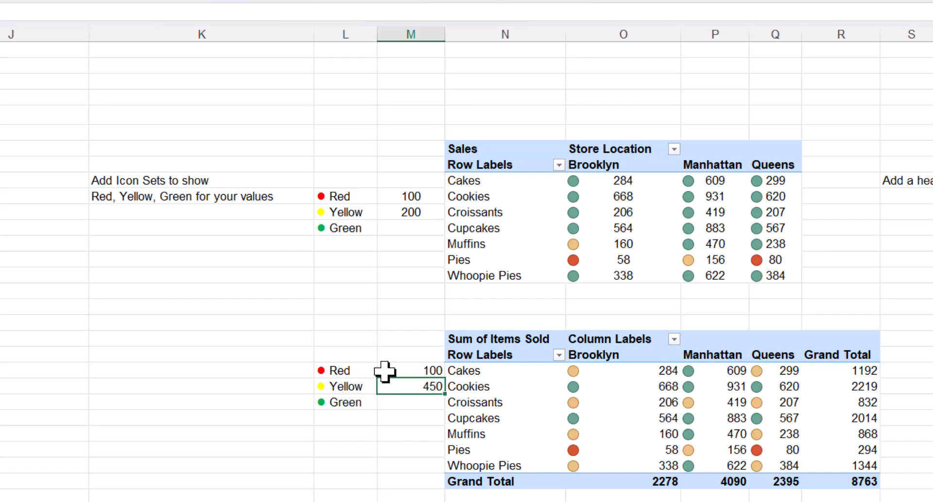
text(200)
key(Return)
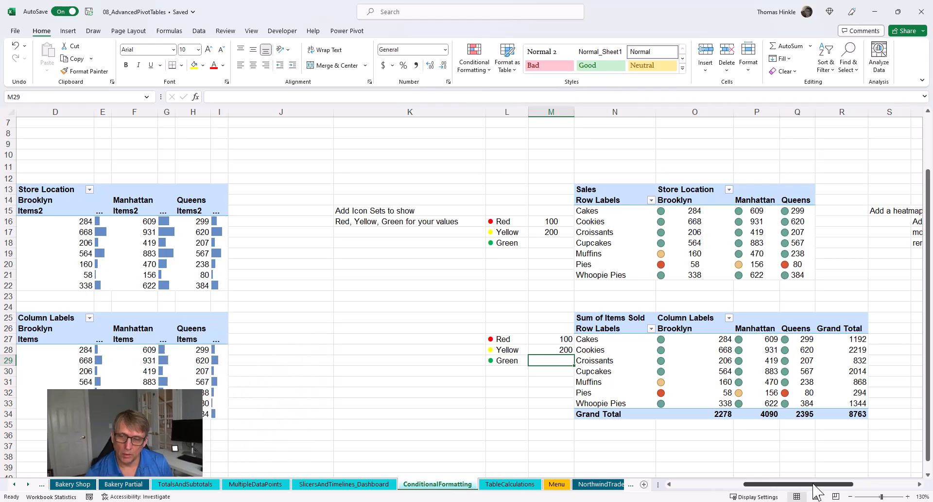
Insert a new PivotTable from tBakeryShop at cell X45 on the existing worksheet.
click(920, 483)
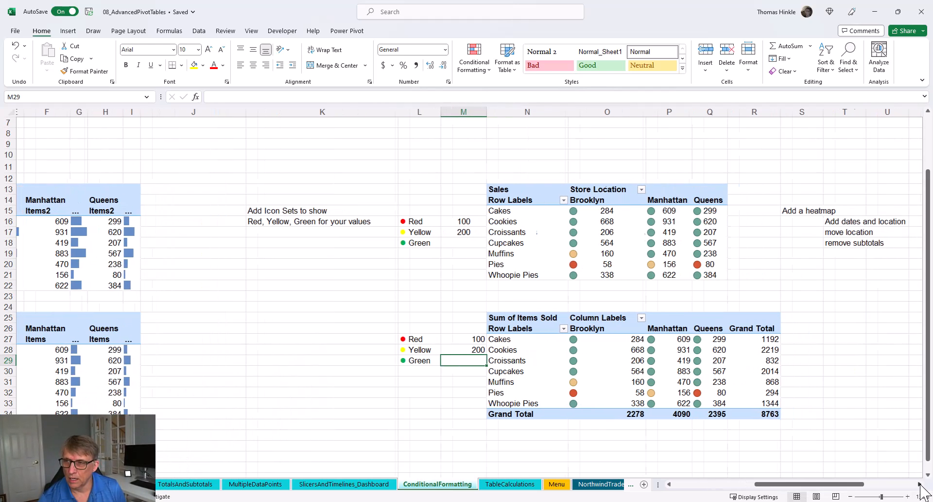
click(920, 483)
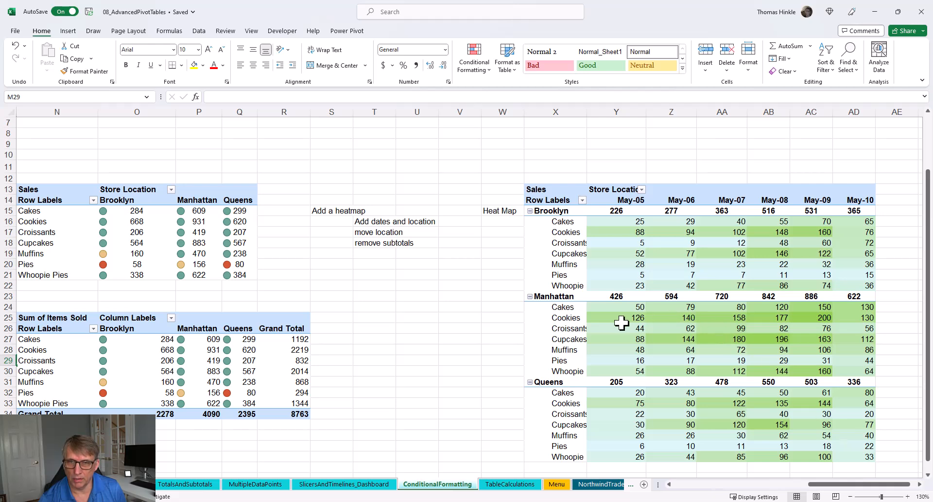
scroll(622, 322, down, 1)
scroll(622, 323, down, 1)
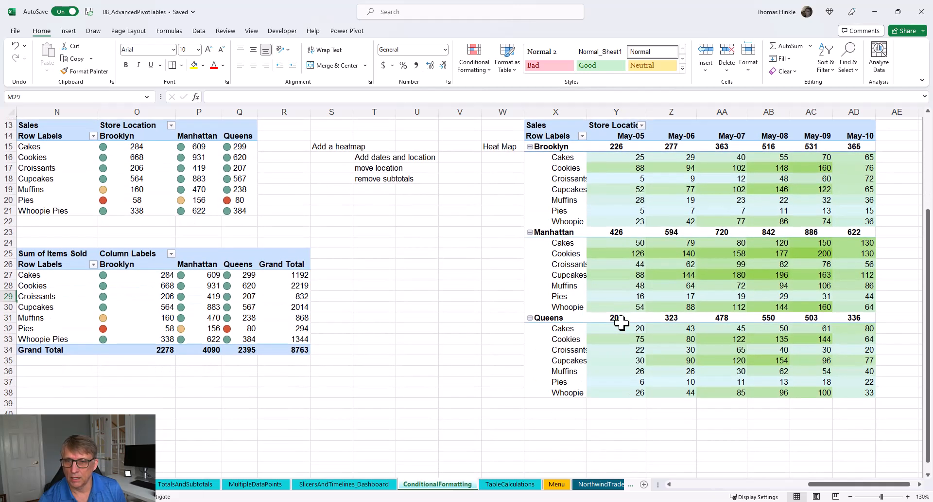
click(496, 438)
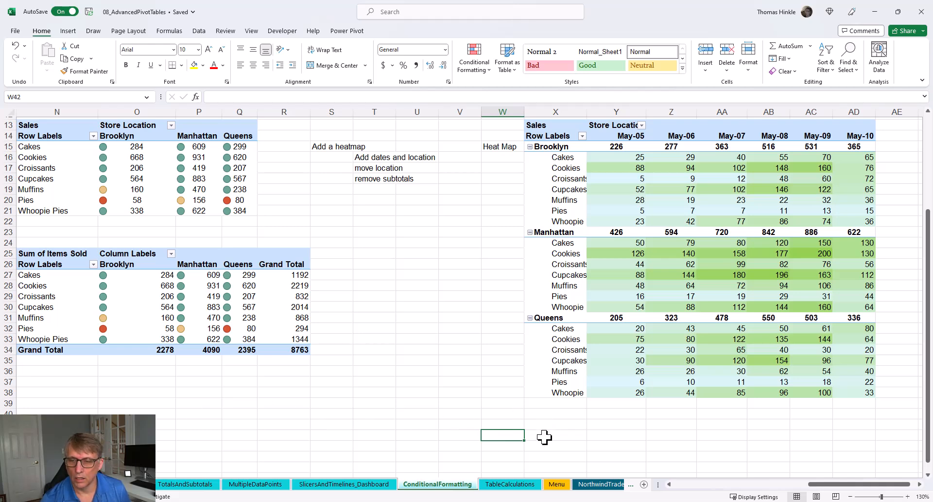
scroll(544, 460, down, 2)
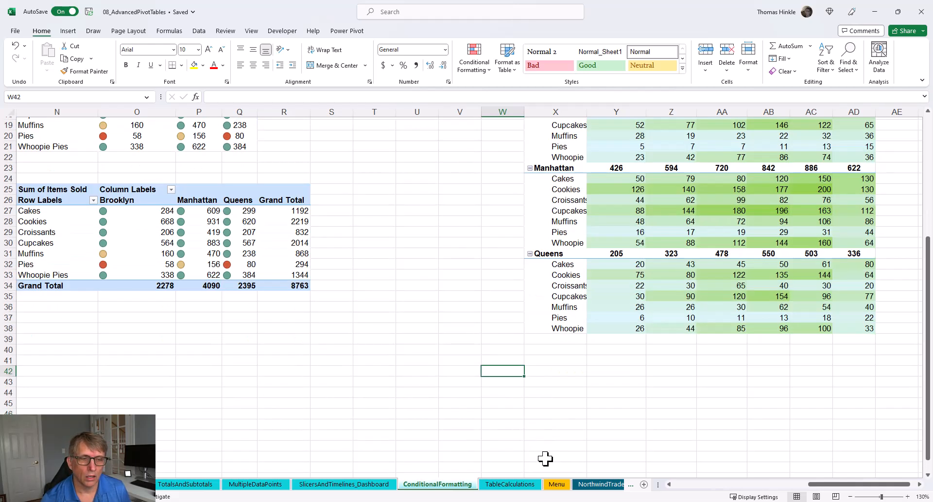
click(538, 395)
click(576, 403)
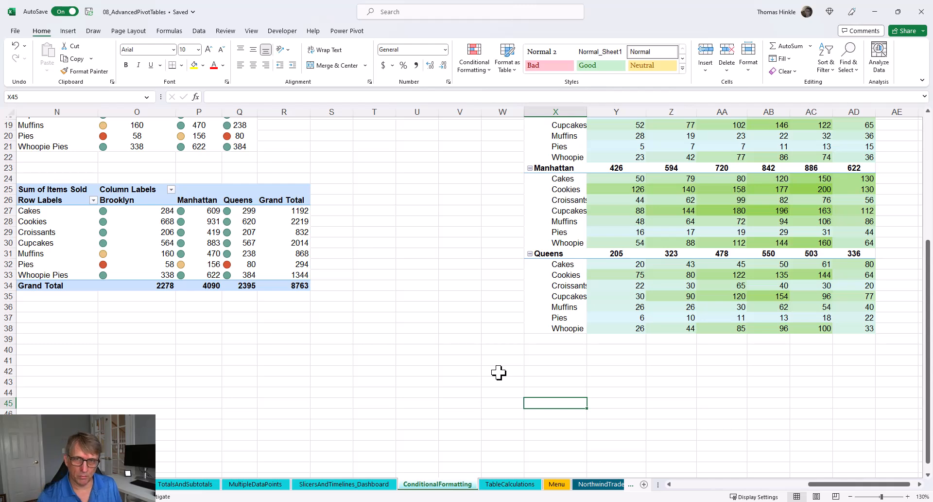
click(68, 30)
click(24, 51)
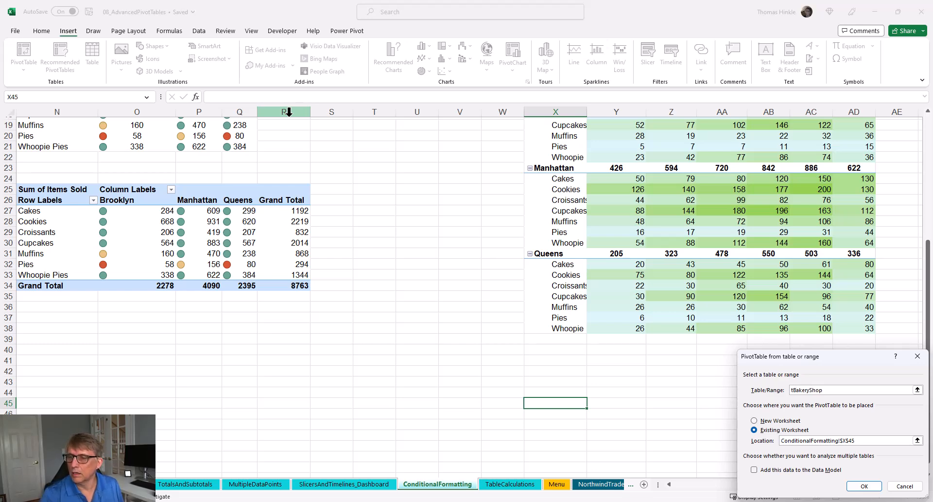
click(864, 486)
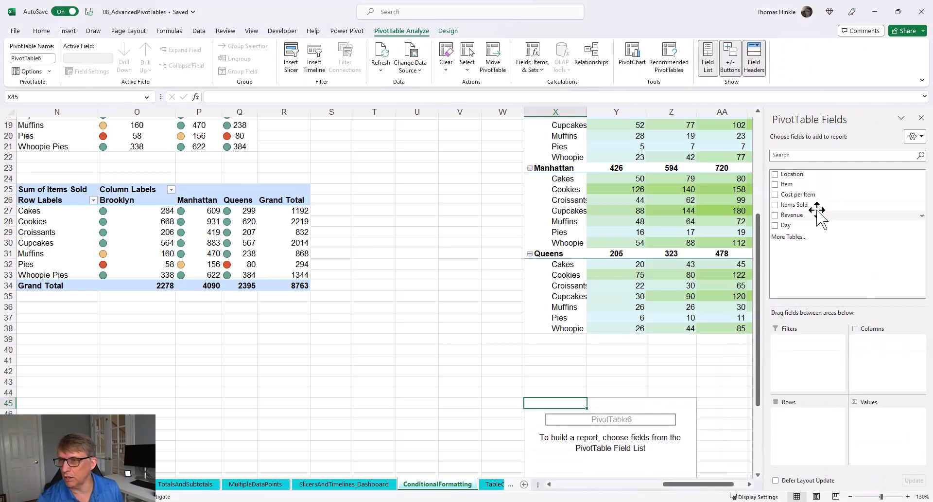
Build the PivotTable with Item in Rows, Location in Columns, and Sum of Items Sold in Values.
drag(787, 184, 799, 422)
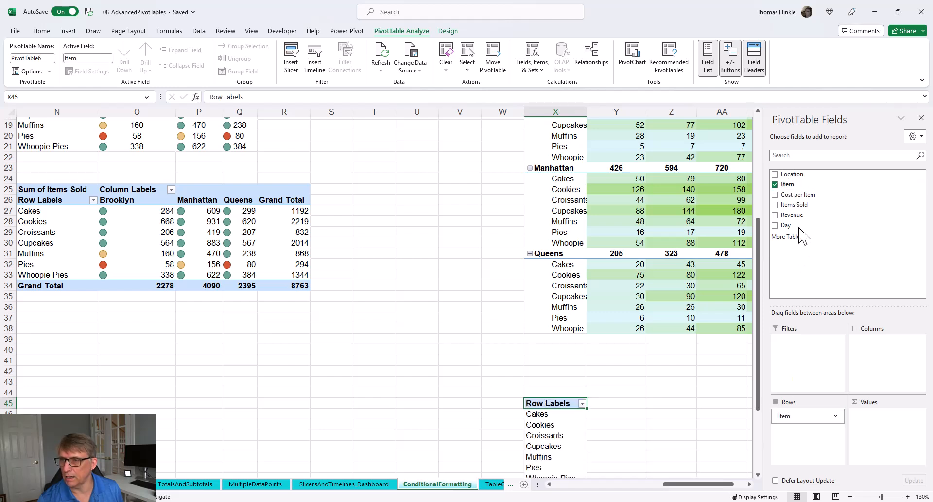
drag(791, 174, 913, 373)
drag(778, 205, 873, 440)
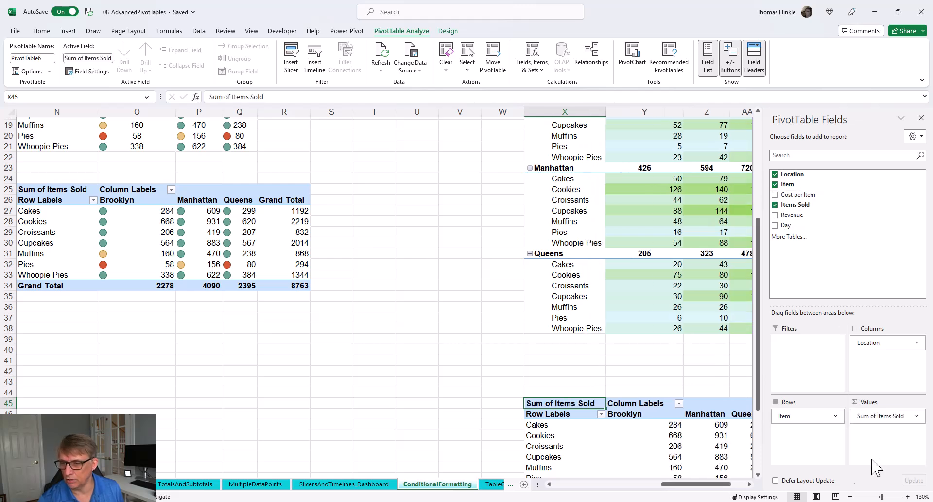
drag(757, 413, 724, 485)
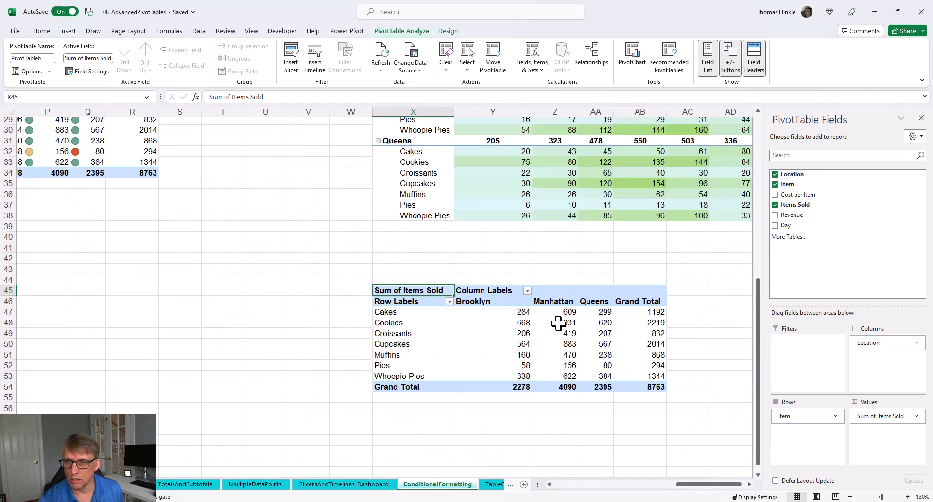
Apply a Green - White color scale to all Sum of Items Sold values for Item and Location in the new PivotTable.
click(508, 332)
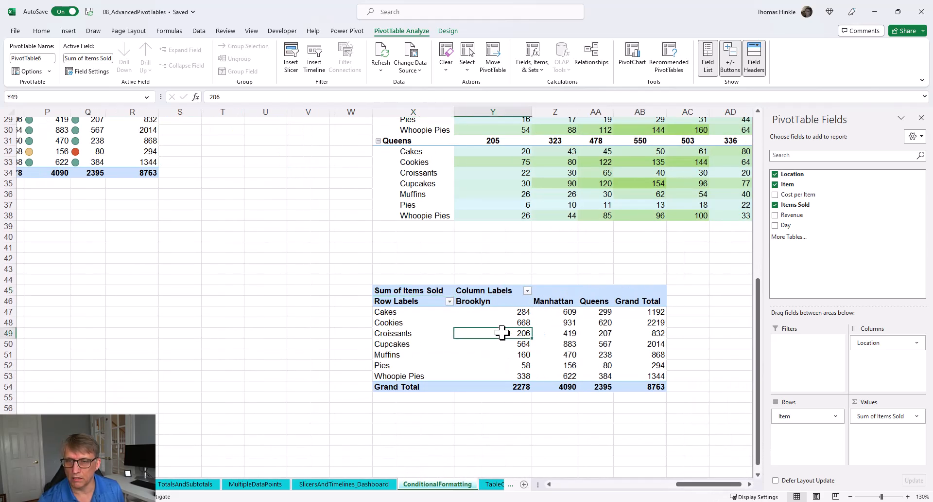
click(40, 30)
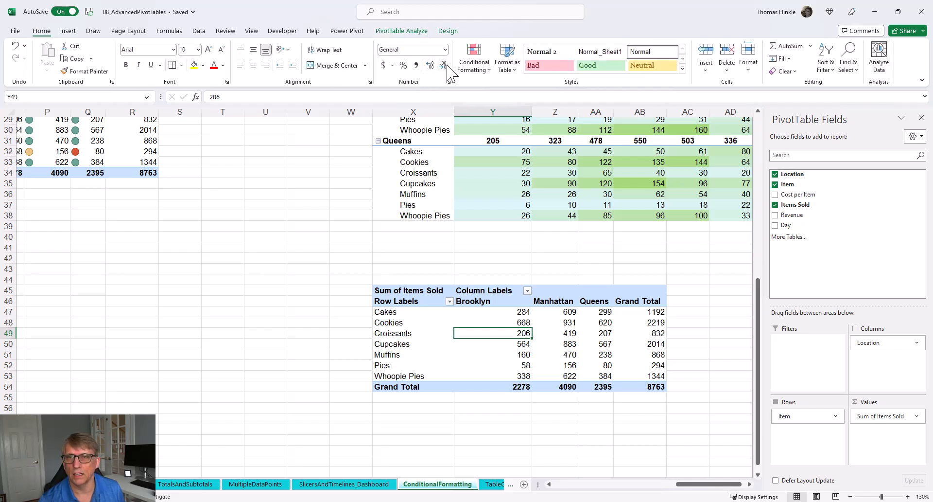
click(471, 67)
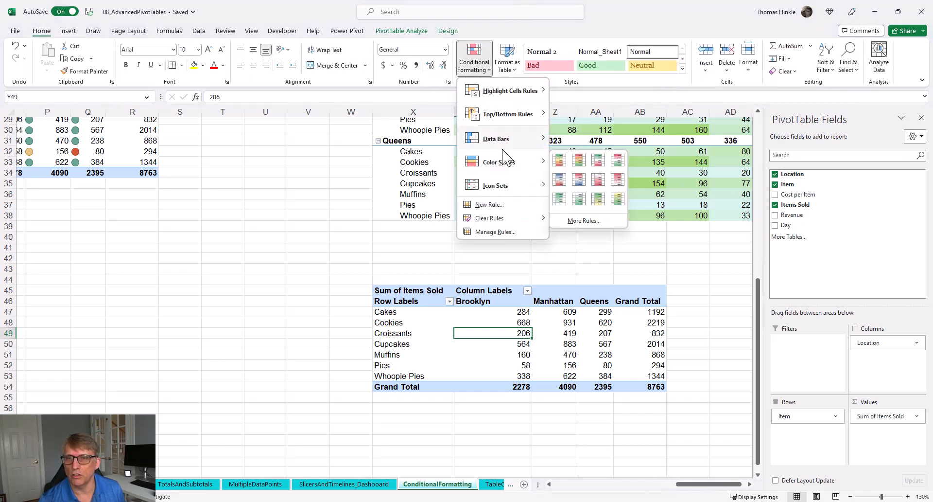
mouse_move(510, 163)
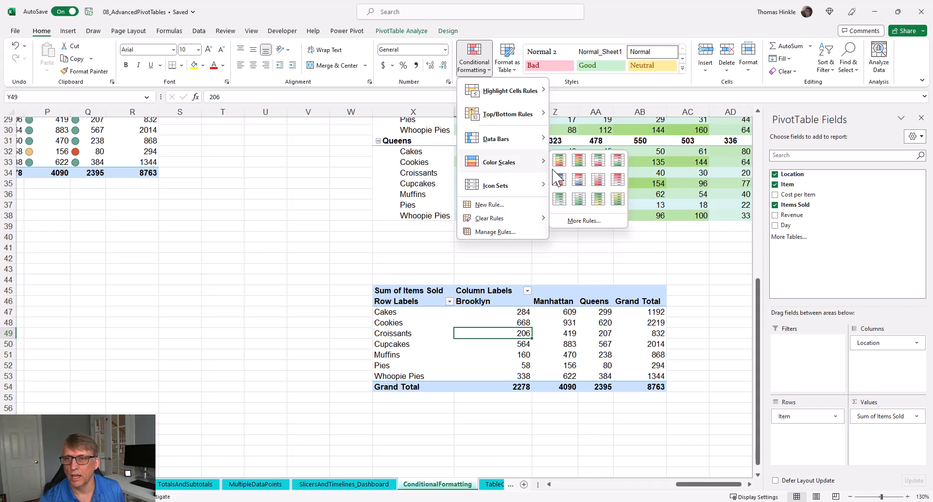
click(559, 200)
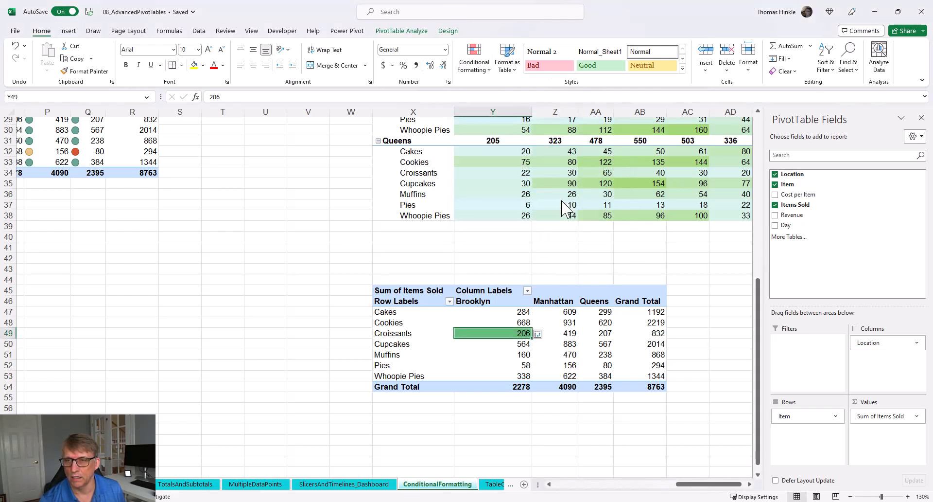
click(538, 333)
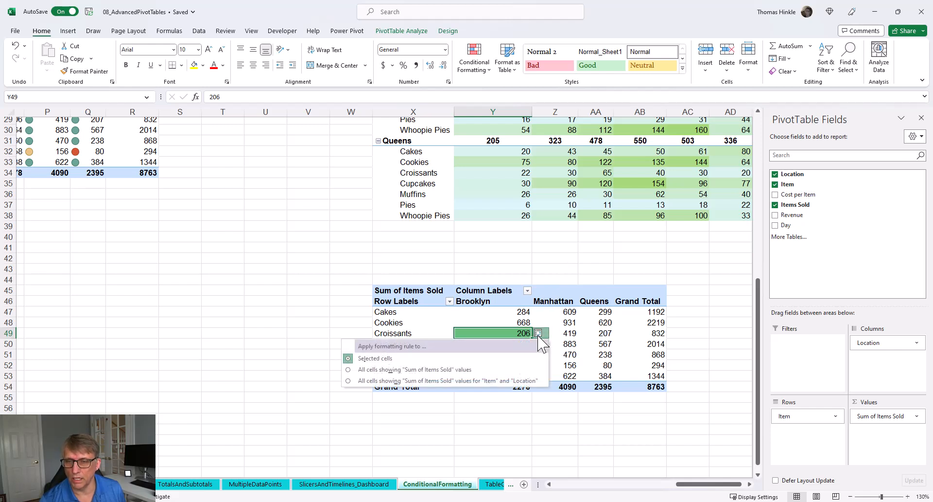
click(487, 381)
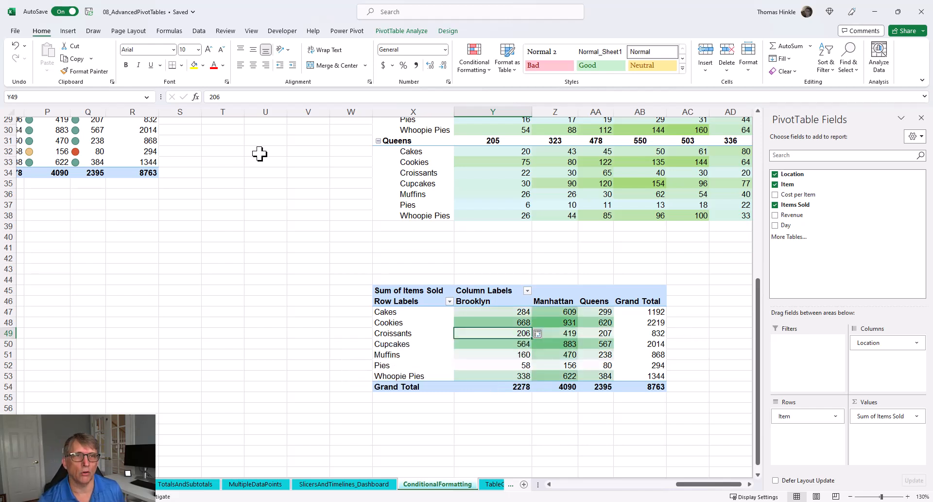
Turn off grand totals for rows and columns in the new PivotTable.
click(446, 31)
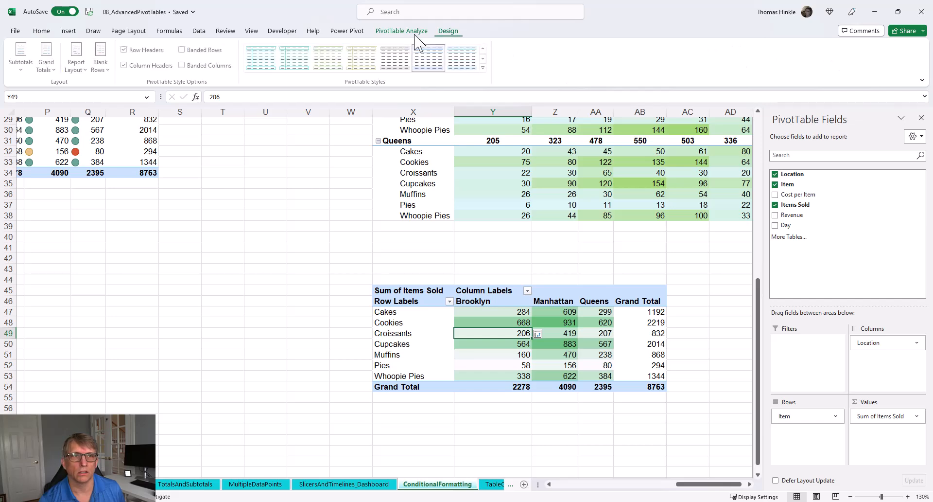
click(55, 68)
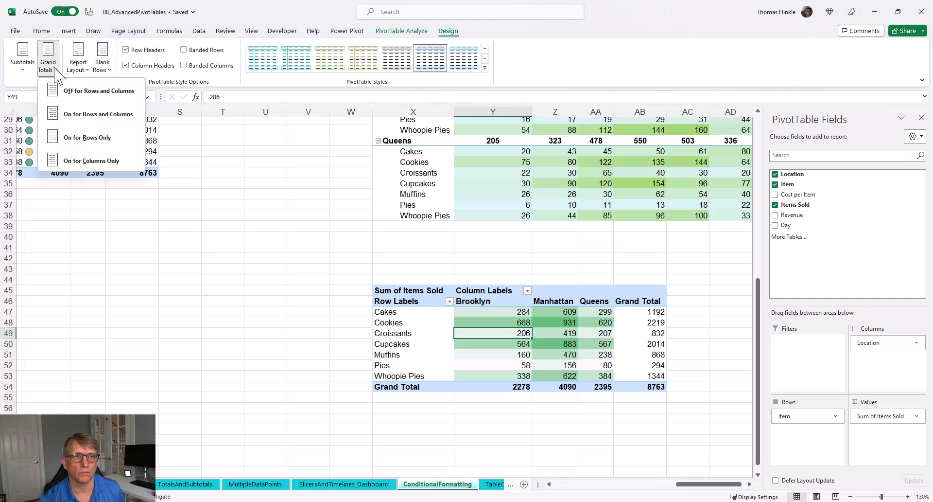
click(95, 91)
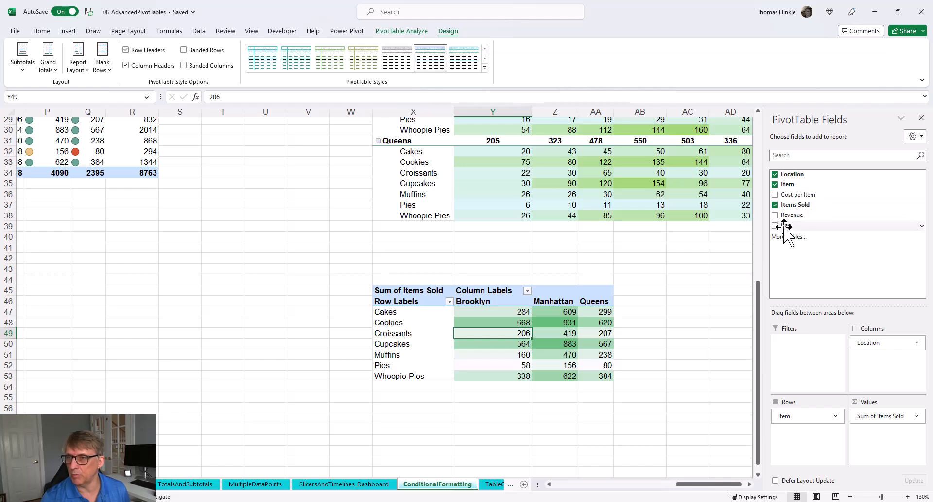
Add Day to Columns and move Location into Rows above Item.
drag(788, 228, 872, 343)
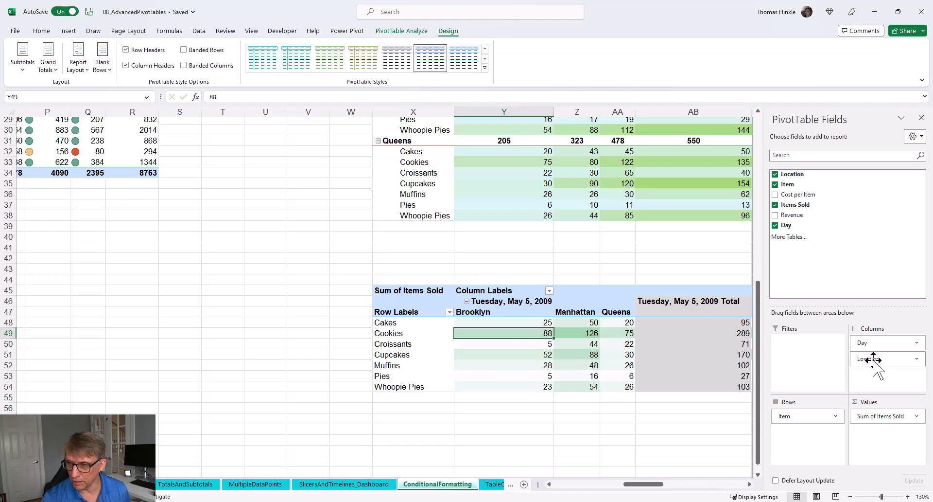
drag(874, 360, 806, 414)
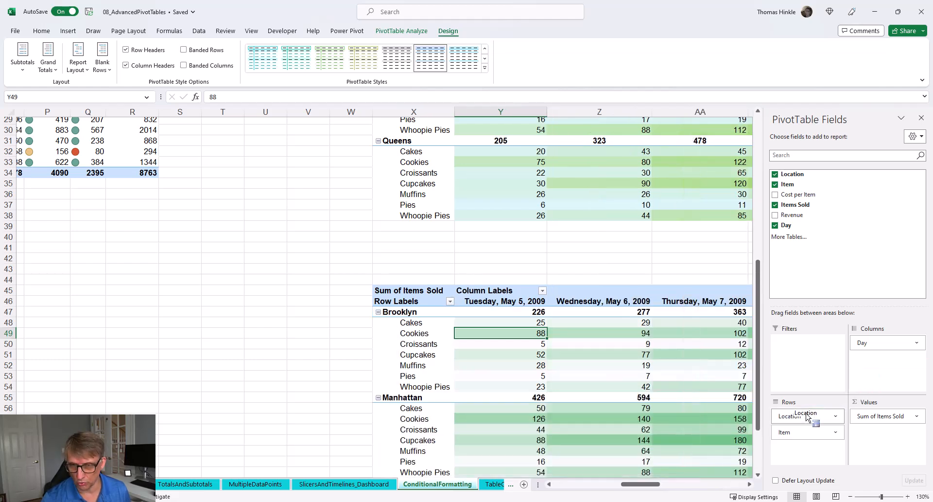
Scroll through the heatmap PivotTable and inspect the daily values per location and item.
click(749, 483)
click(749, 484)
click(749, 483)
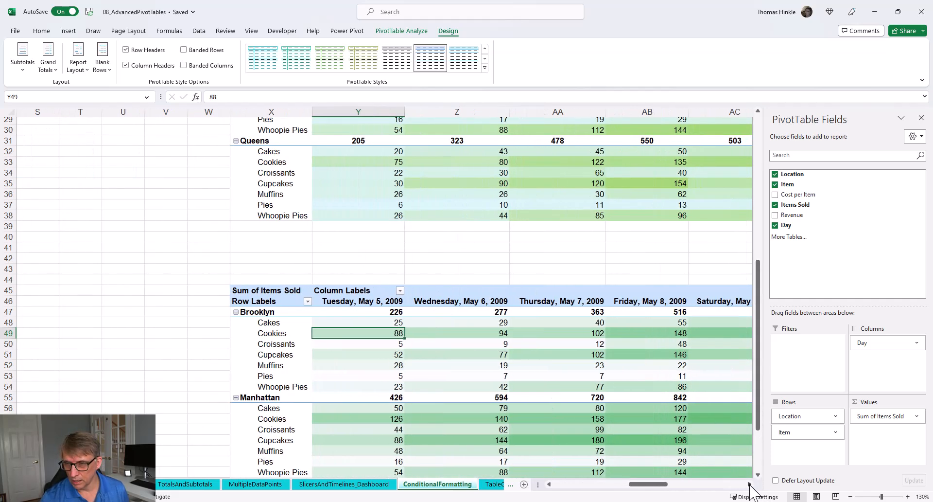
click(749, 483)
click(749, 484)
click(749, 484)
scroll(716, 427, down, 1)
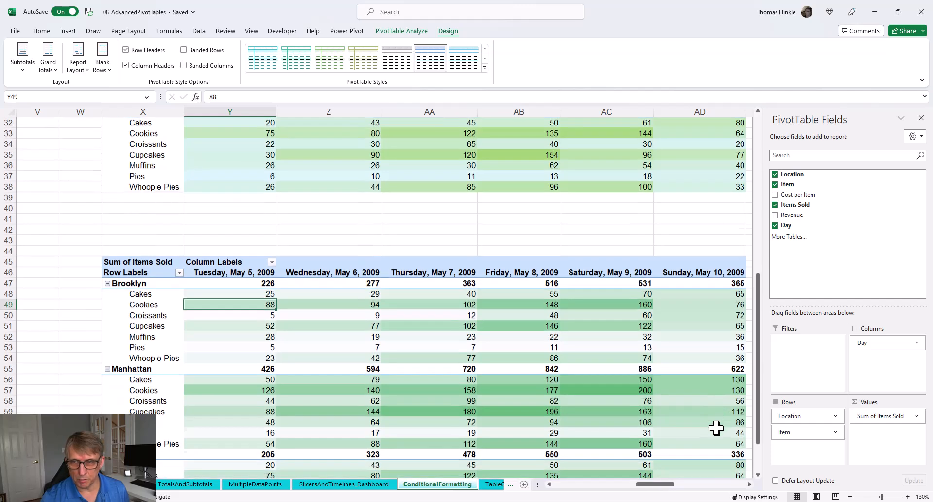
scroll(717, 427, down, 3)
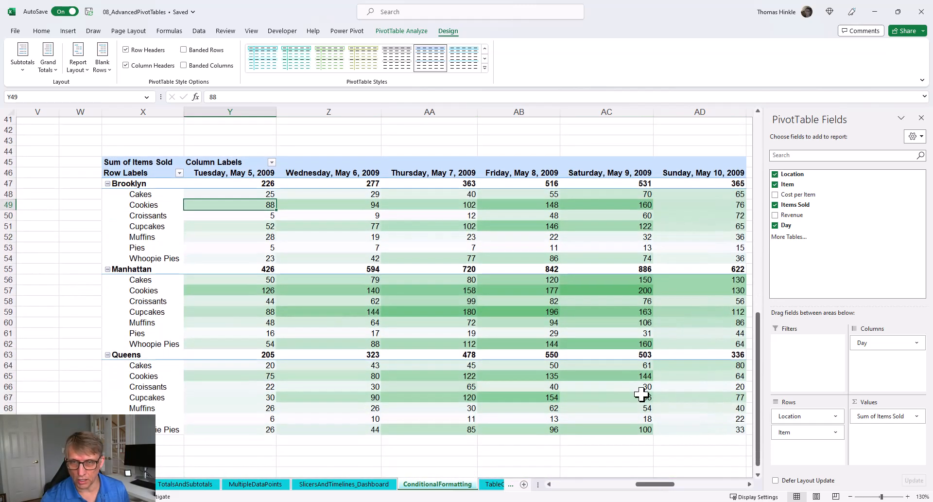
mouse_move(453, 338)
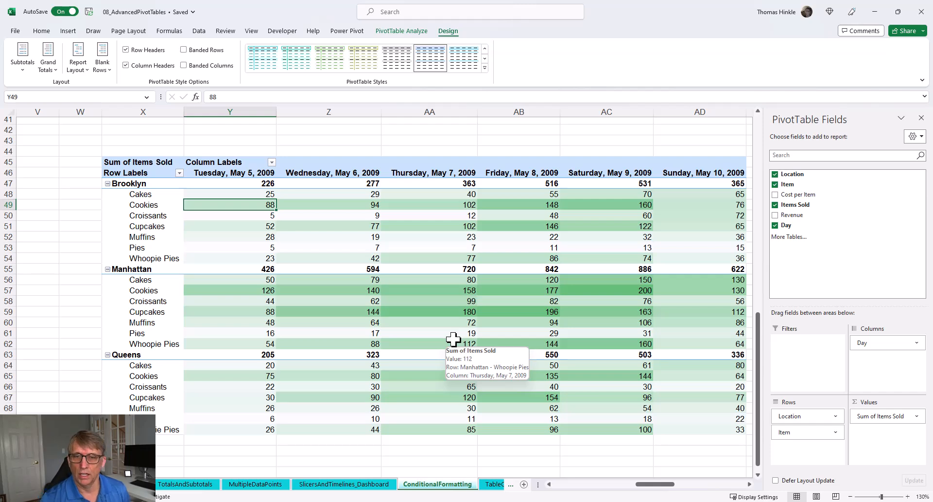
mouse_move(349, 312)
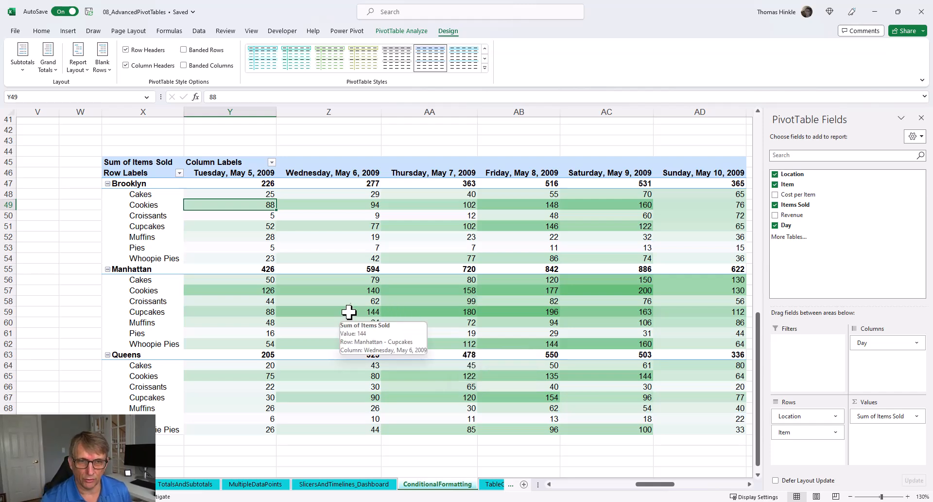
mouse_move(239, 270)
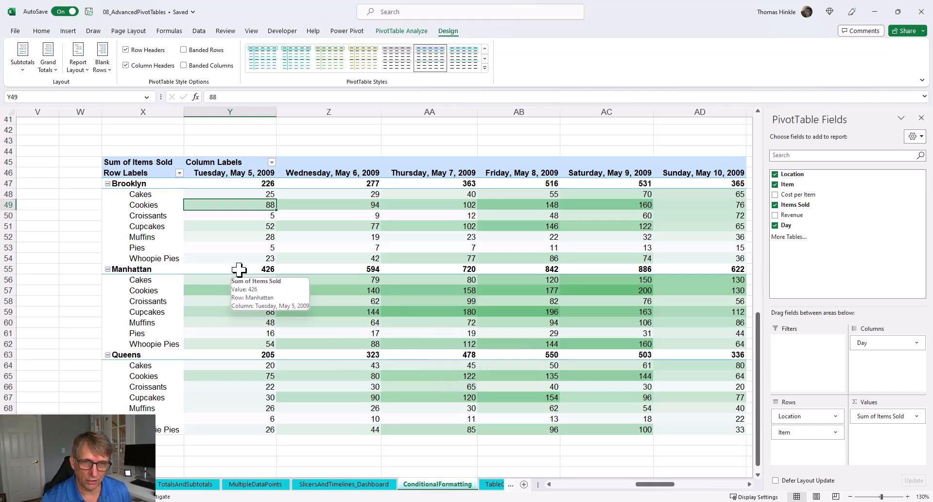
mouse_move(248, 217)
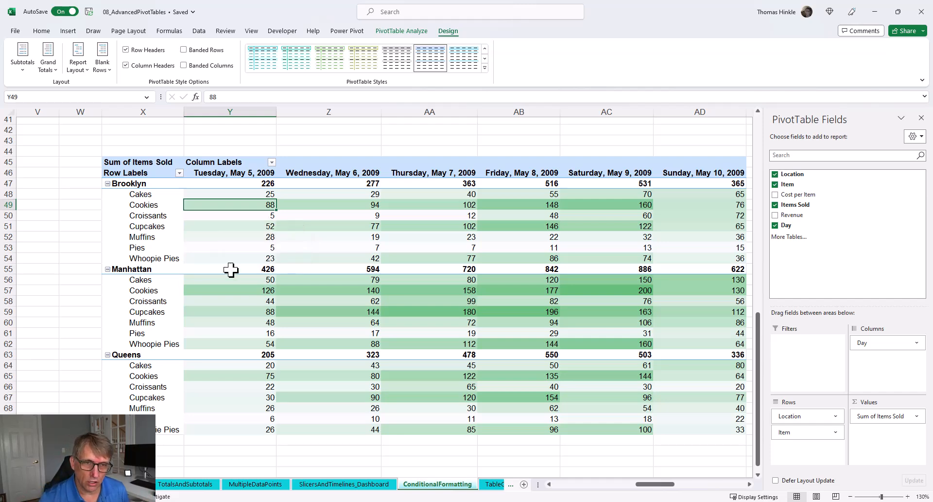
Turn off subtotals in the heatmap PivotTable.
click(141, 270)
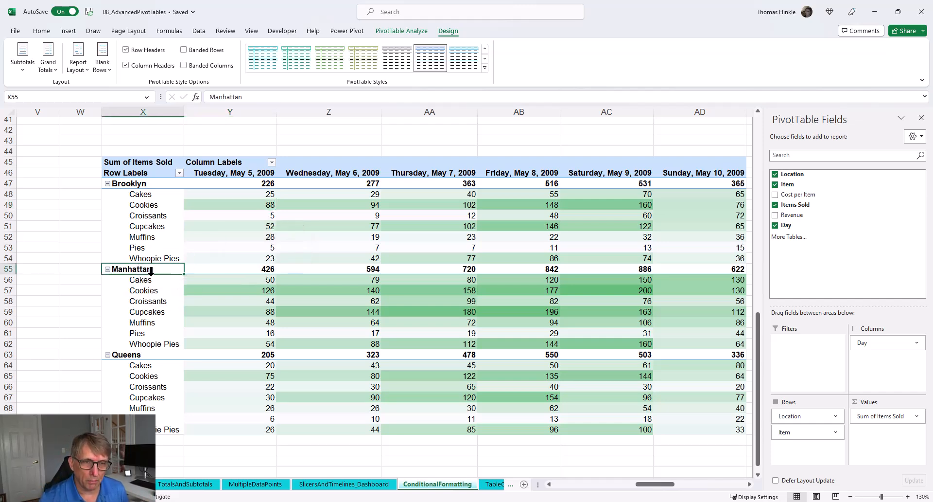
click(254, 269)
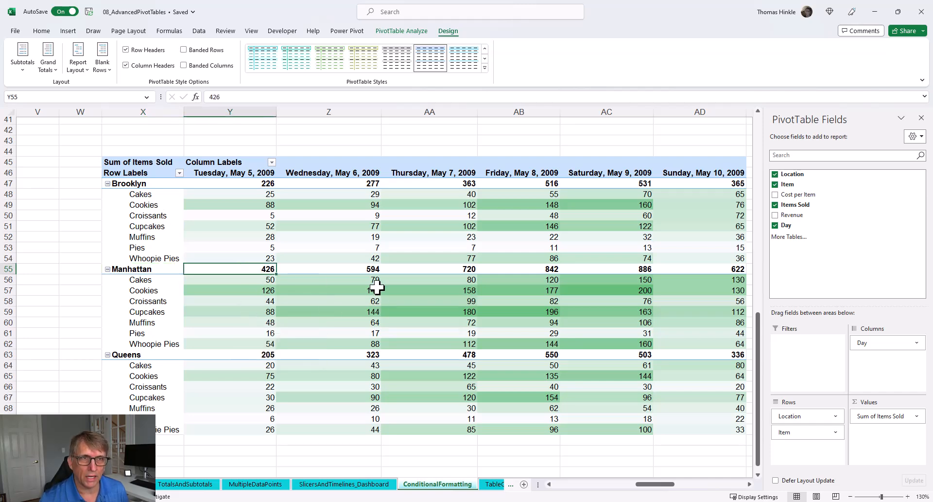
click(19, 71)
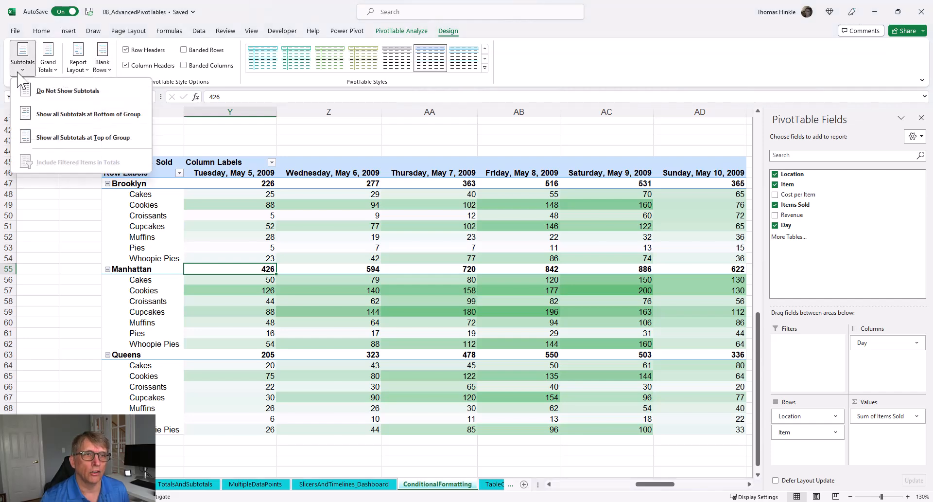
click(43, 93)
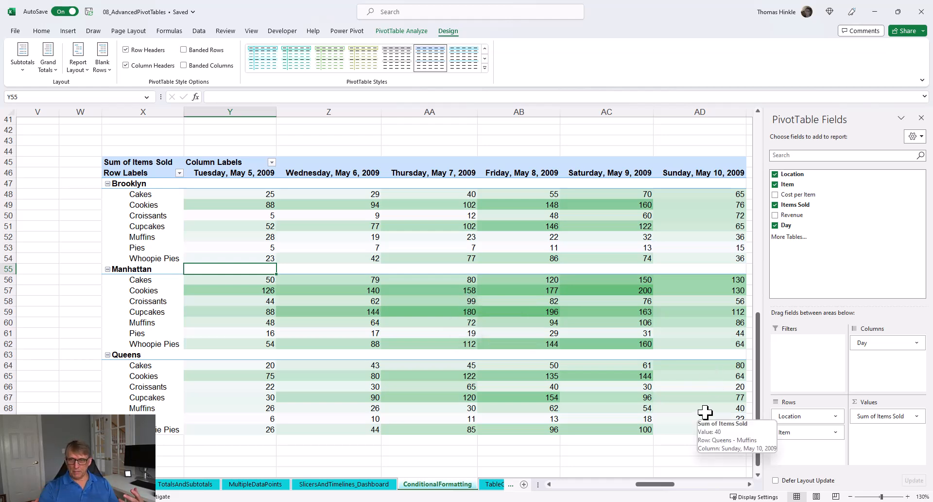
click(589, 291)
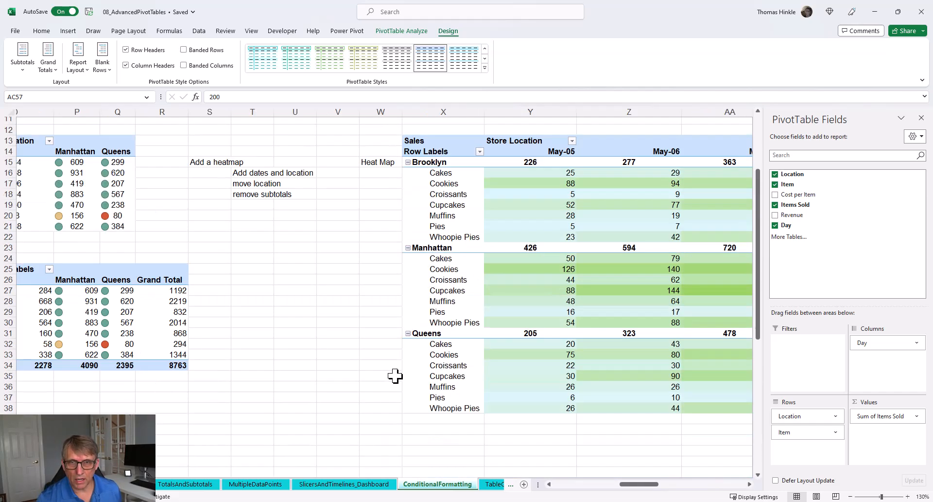
scroll(393, 377, up, 4)
scroll(372, 394, down, 2)
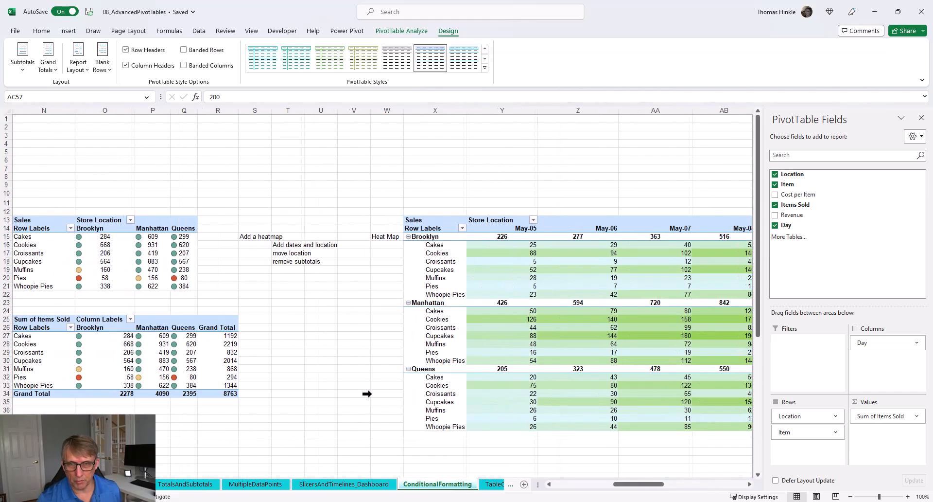
drag(625, 493, 565, 492)
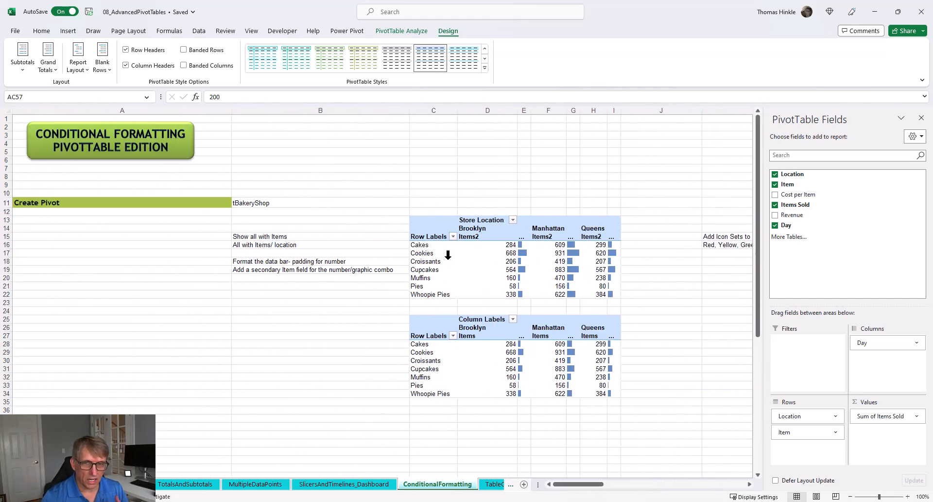